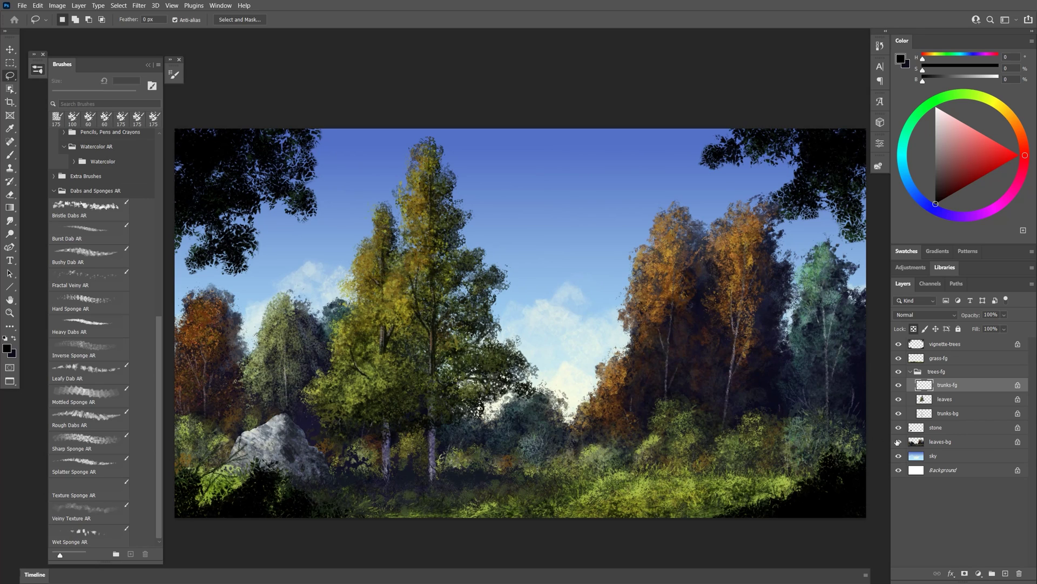
# Step: On the sky layer, try painting a cloud in the upper sky with the 150 px Mottled Sponge AR brush and a sampled pale cloud color
pyautogui.click(942, 459)
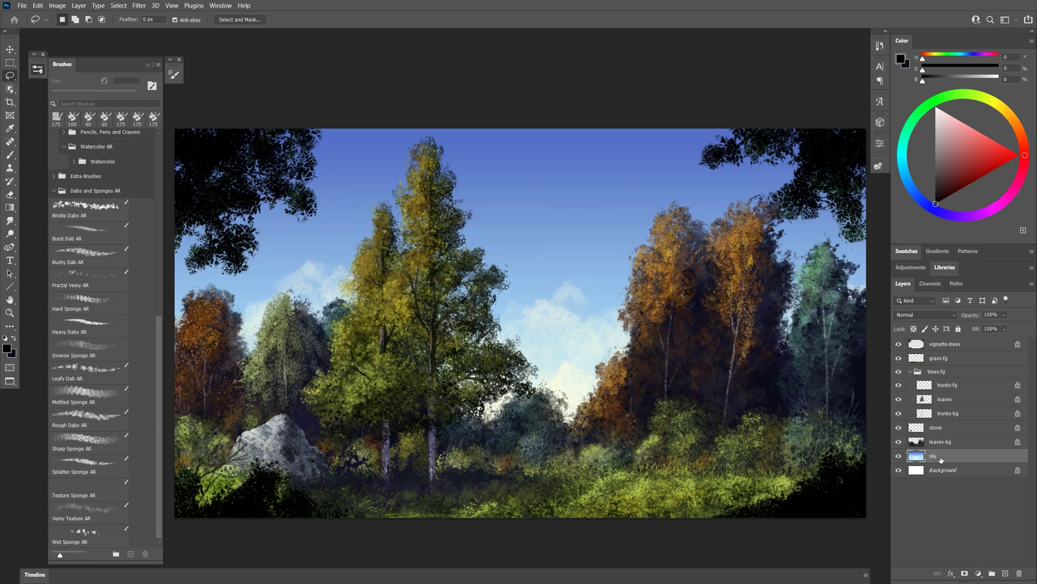
pyautogui.click(81, 396)
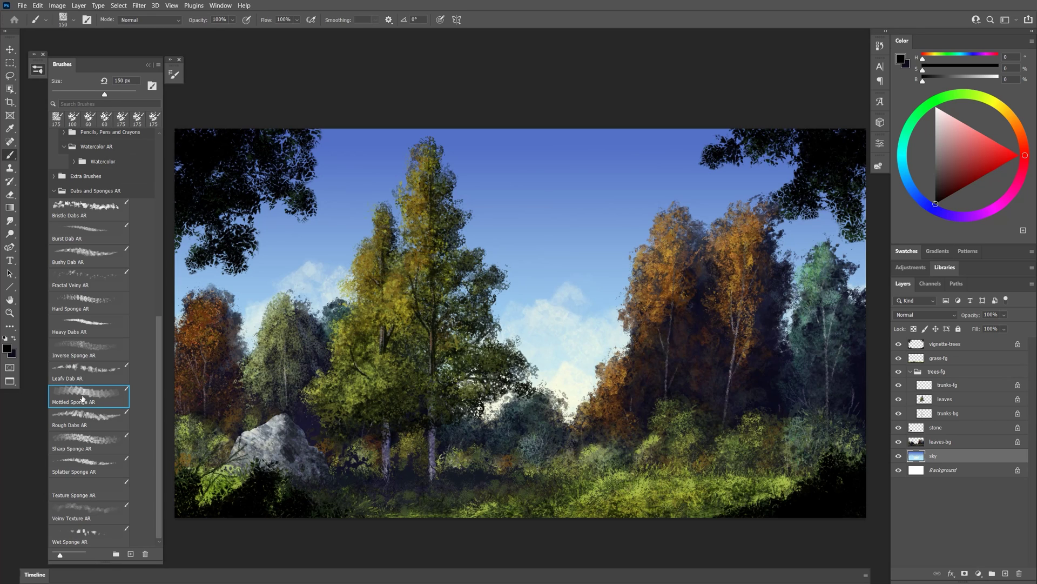
pyautogui.keyDown('alt'); pyautogui.click(564, 373); pyautogui.keyUp('alt')
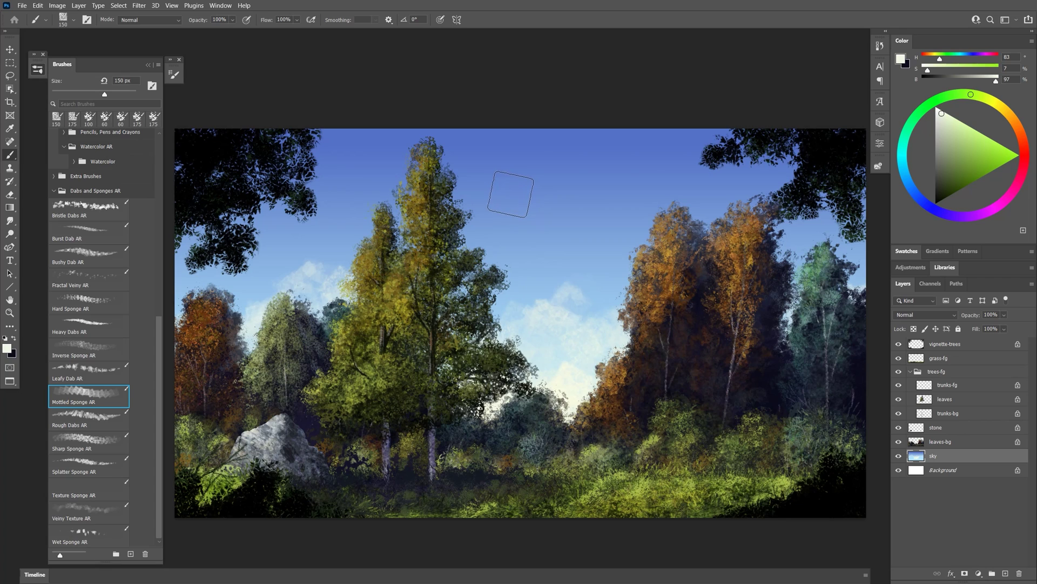
pyautogui.click(502, 203)
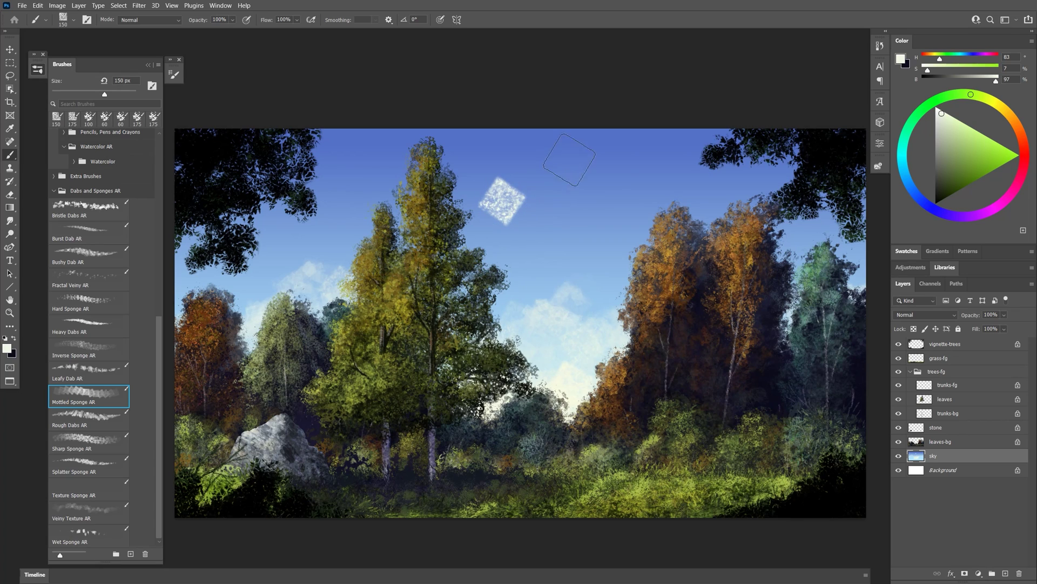
pyautogui.moveTo(570, 160); pyautogui.dragTo(550, 262)
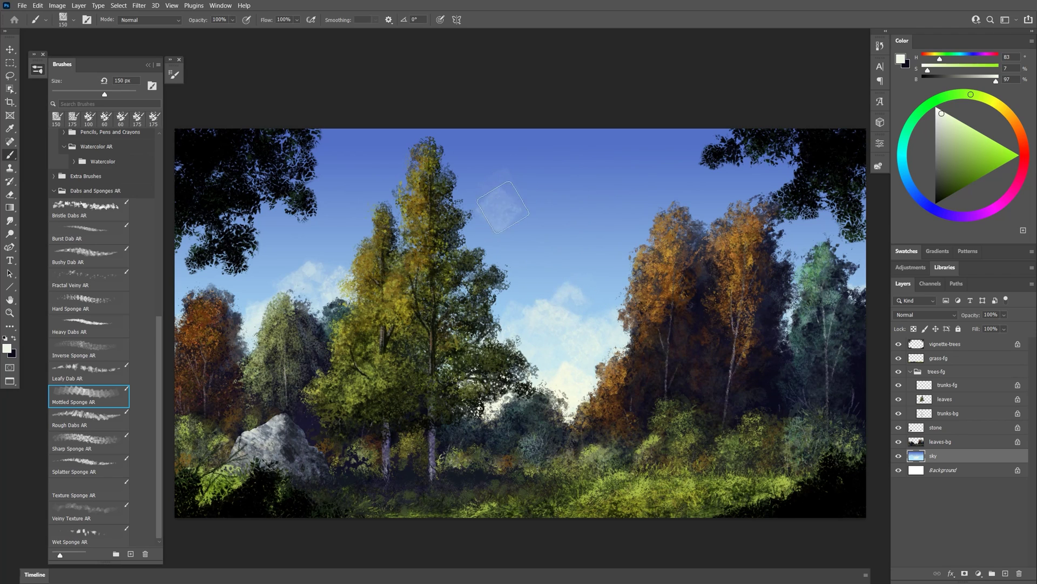
pyautogui.moveTo(502, 207)
pyautogui.mouseDown()
pyautogui.moveTo(534, 196)
pyautogui.moveTo(508, 184)
pyautogui.moveTo(522, 211)
pyautogui.moveTo(550, 211)
pyautogui.moveTo(561, 194)
pyautogui.moveTo(588, 196)
pyautogui.moveTo(588, 177)
pyautogui.moveTo(581, 194)
pyautogui.moveTo(601, 213)
pyautogui.moveTo(614, 182)
pyautogui.moveTo(580, 193)
pyautogui.moveTo(596, 225)
pyautogui.moveTo(626, 195)
pyautogui.moveTo(605, 175)
pyautogui.moveTo(583, 211)
pyautogui.moveTo(611, 223)
pyautogui.moveTo(625, 193)
pyautogui.moveTo(649, 186)
pyautogui.moveTo(657, 200)
pyautogui.moveTo(642, 174)
pyautogui.moveTo(652, 220)
pyautogui.moveTo(651, 188)
pyautogui.moveTo(611, 204)
pyautogui.moveTo(622, 179)
pyautogui.moveTo(576, 205)
pyautogui.moveTo(601, 228)
pyautogui.moveTo(556, 191)
pyautogui.moveTo(584, 232)
pyautogui.moveTo(564, 196)
pyautogui.moveTo(535, 203)
pyautogui.mouseUp()
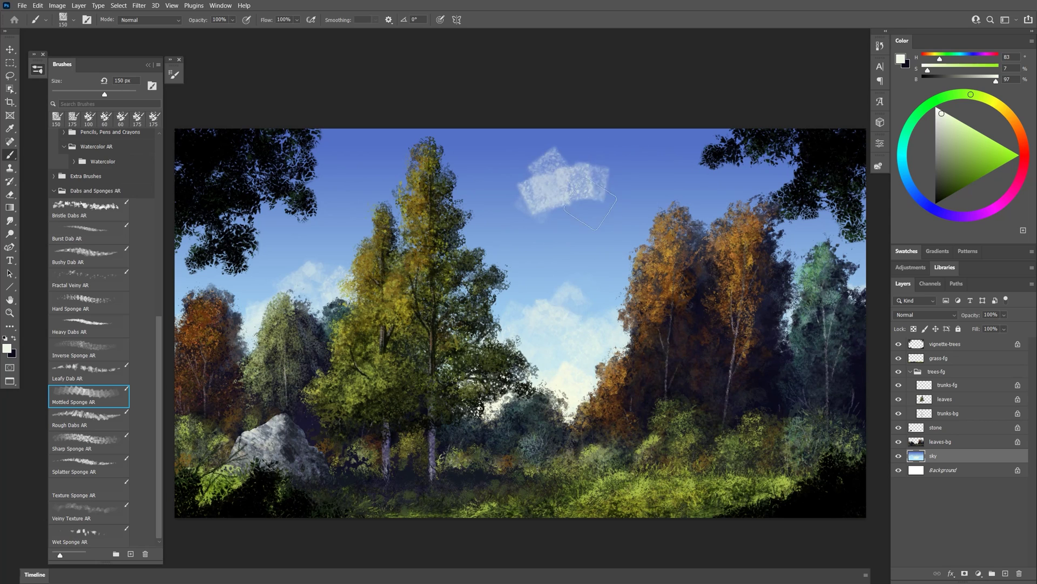
pyautogui.moveTo(594, 189)
pyautogui.mouseDown()
pyautogui.moveTo(540, 178)
pyautogui.moveTo(670, 178)
pyautogui.moveTo(691, 215)
pyautogui.mouseUp()
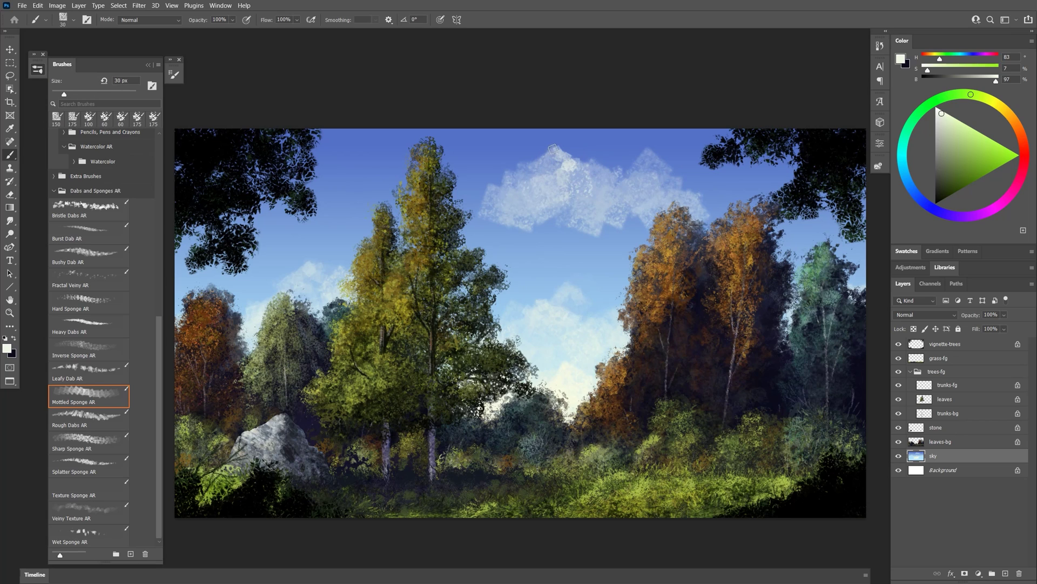
# Step: Enlarge the Mottled Sponge AR brush to 175 px and brush more cloud texture over the upper sky
pyautogui.press(']')
pyautogui.press(']')
pyautogui.press(']')
pyautogui.press(']')
pyautogui.press(']')
pyautogui.press(']')
pyautogui.press(']')
pyautogui.press(']')
pyautogui.press(']')
pyautogui.press(']')
pyautogui.press(']')
pyautogui.press(']')
pyautogui.press(']')
pyautogui.press(']')
pyautogui.press(']')
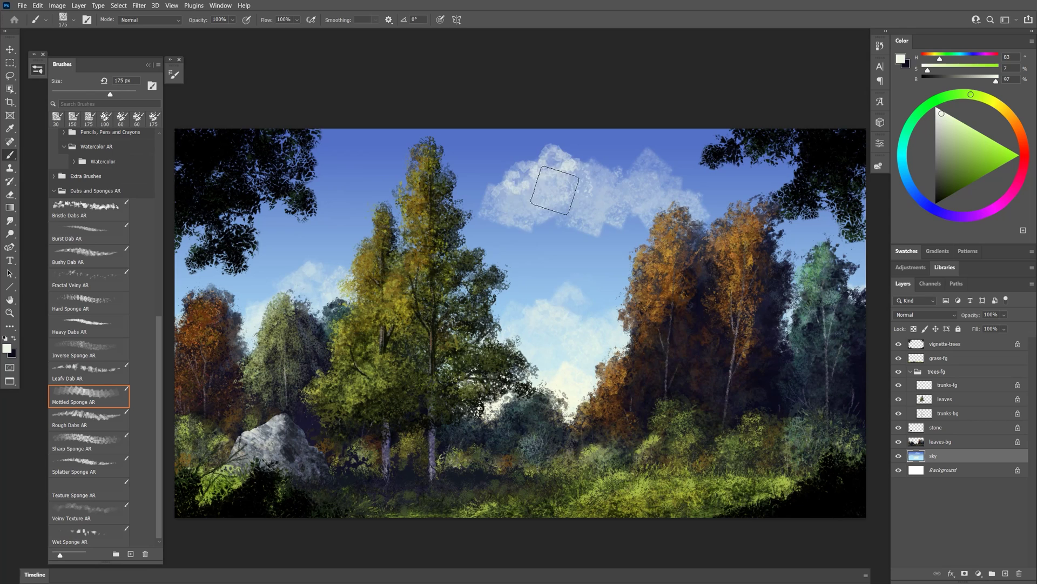
pyautogui.moveTo(501, 166)
pyautogui.mouseDown()
pyautogui.moveTo(532, 194)
pyautogui.moveTo(638, 179)
pyautogui.mouseUp()
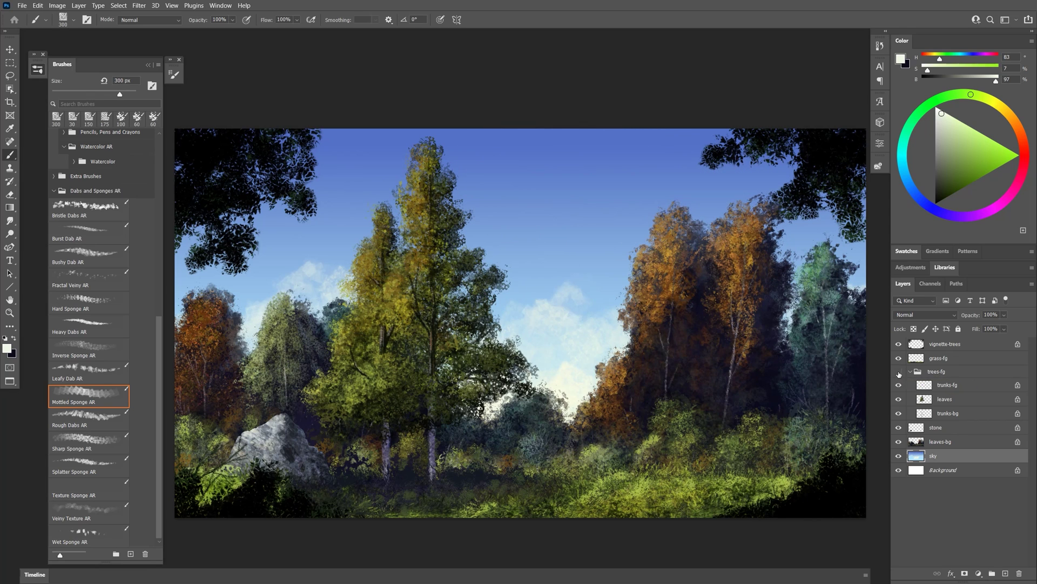
# Step: Hide the trees-fg group and prepare a new layer named trunks above it with the Rough Dabs AR brush
pyautogui.click(899, 372)
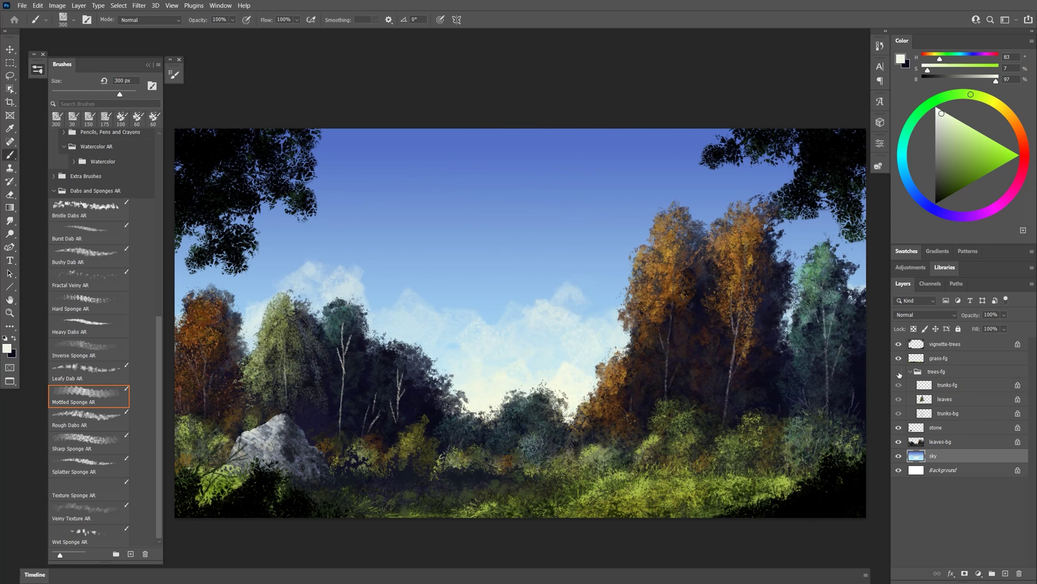
pyautogui.click(934, 373)
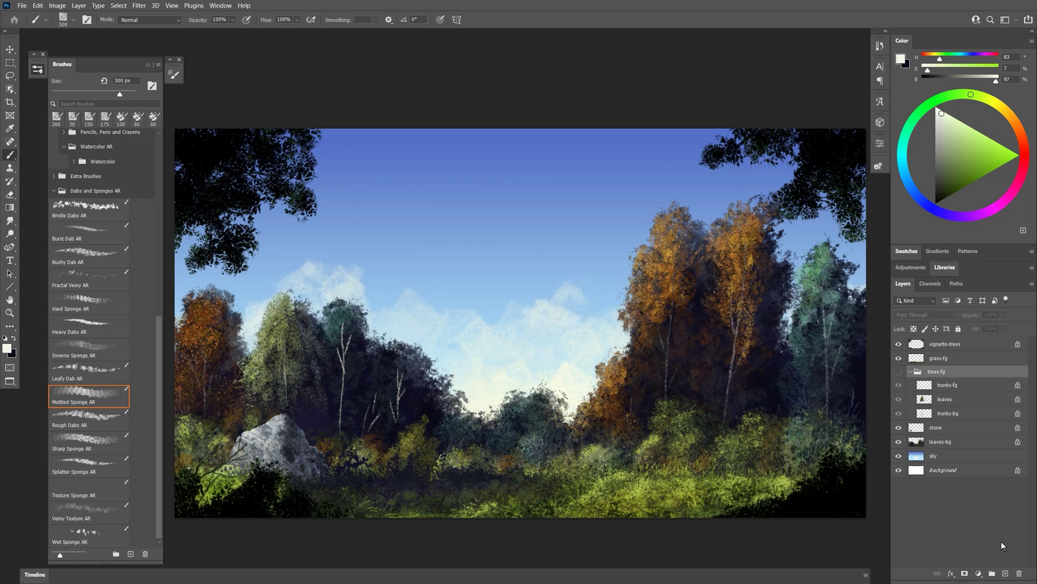
pyautogui.click(1005, 574)
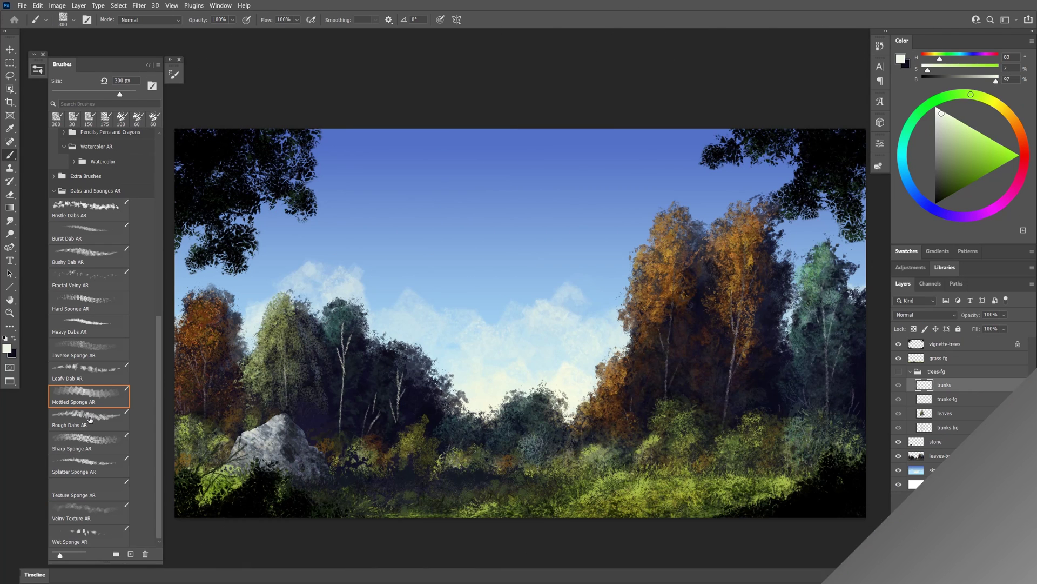
pyautogui.click(91, 419)
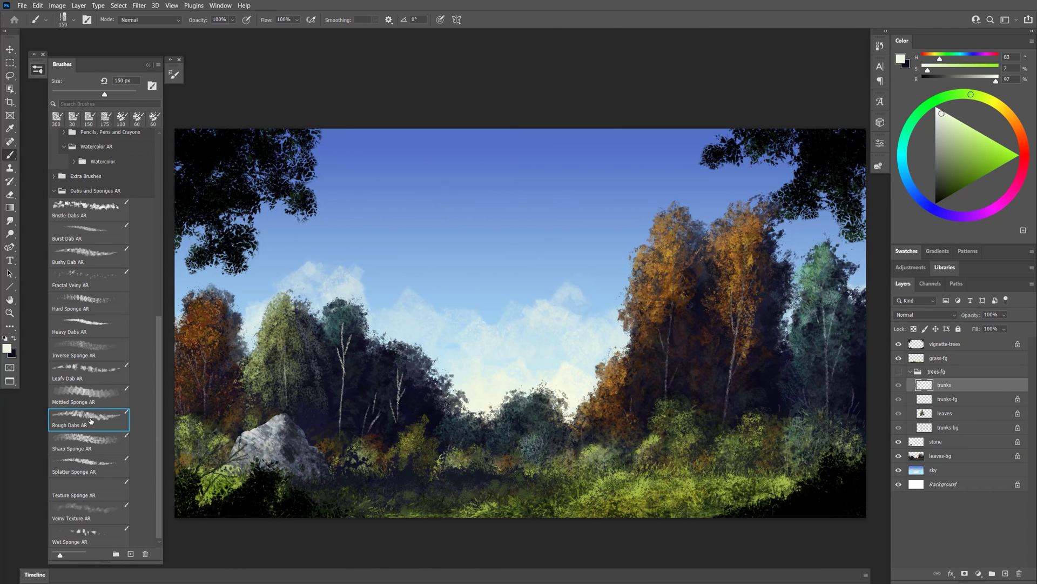
# Step: Paint dark green test patches across the sky with Rough Dabs AR at 150 px and open the brush's Color Dynamics settings
pyautogui.click(956, 180)
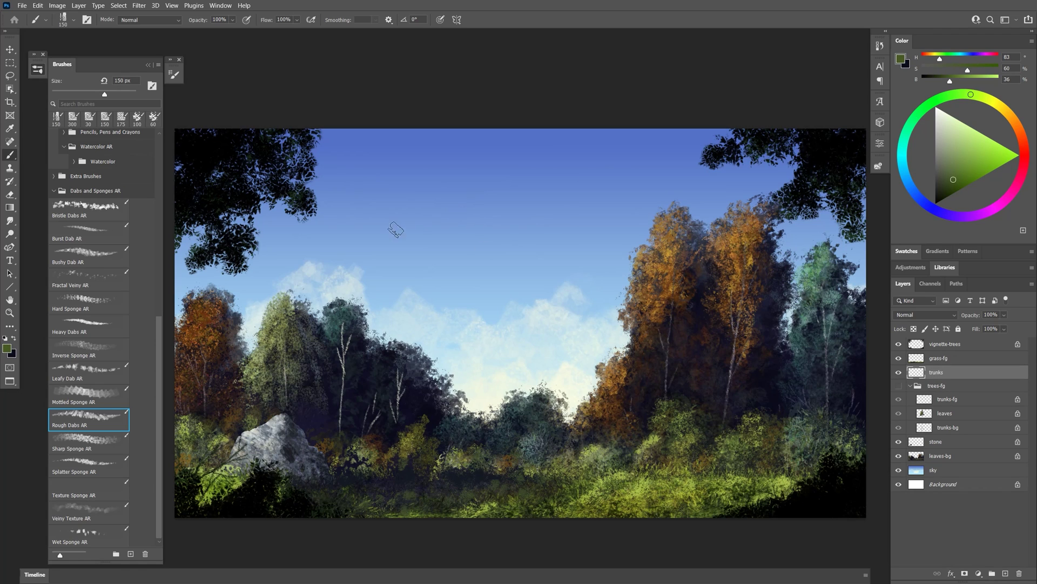
pyautogui.moveTo(395, 229)
pyautogui.mouseDown()
pyautogui.moveTo(532, 167)
pyautogui.moveTo(547, 189)
pyautogui.moveTo(539, 262)
pyautogui.mouseUp()
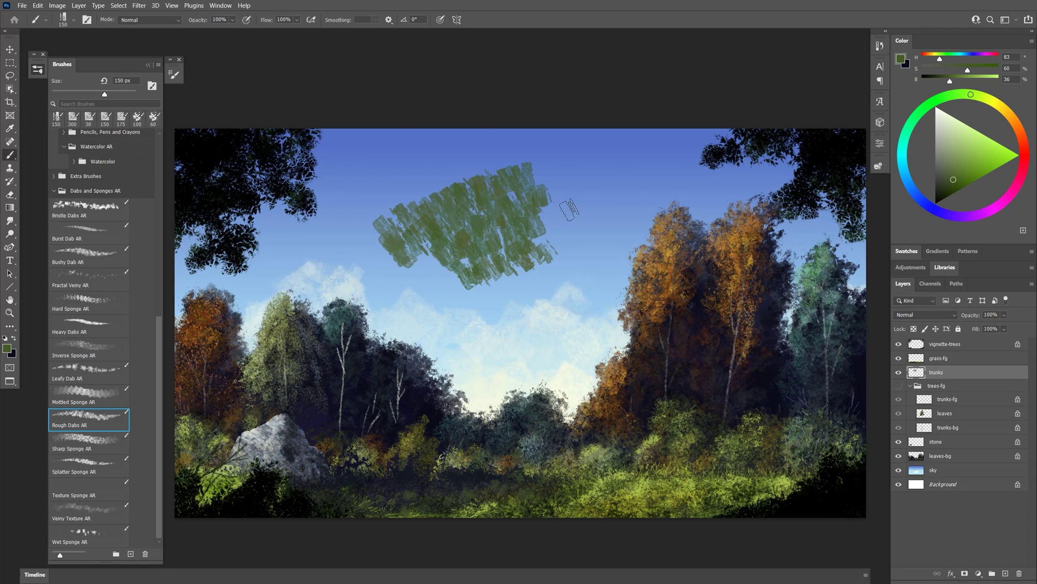
pyautogui.moveTo(568, 210)
pyautogui.mouseDown()
pyautogui.moveTo(581, 184)
pyautogui.moveTo(619, 203)
pyautogui.moveTo(619, 230)
pyautogui.moveTo(533, 298)
pyautogui.moveTo(488, 303)
pyautogui.moveTo(538, 295)
pyautogui.moveTo(538, 356)
pyautogui.mouseUp()
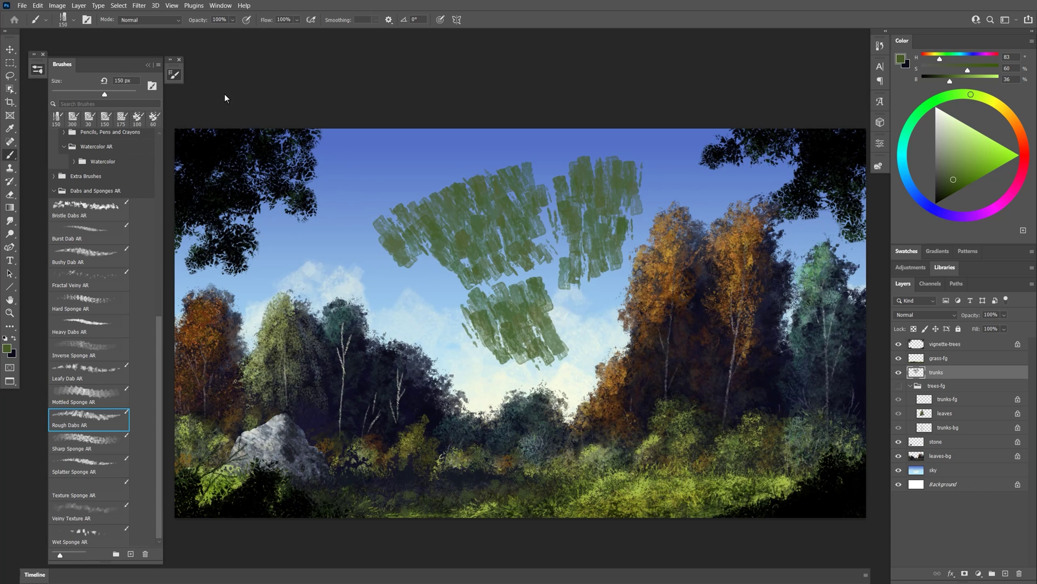
pyautogui.press('F5')
pyautogui.click(222, 153)
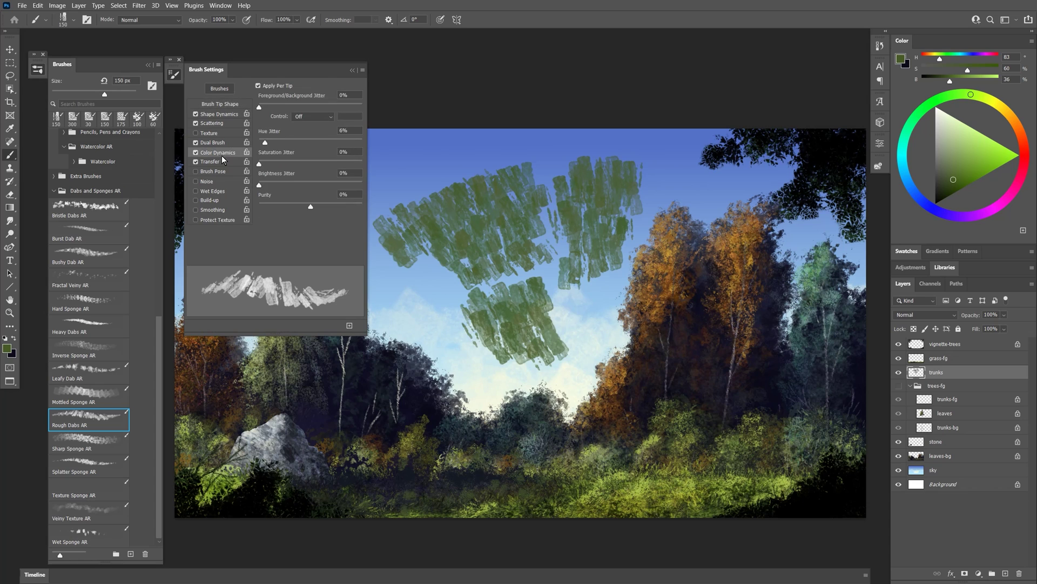
# Step: Try out dark green Rough Dabs AR dabs and longer strokes across the open sky on the trunks layer
pyautogui.moveTo(363, 222); pyautogui.dragTo(374, 233)
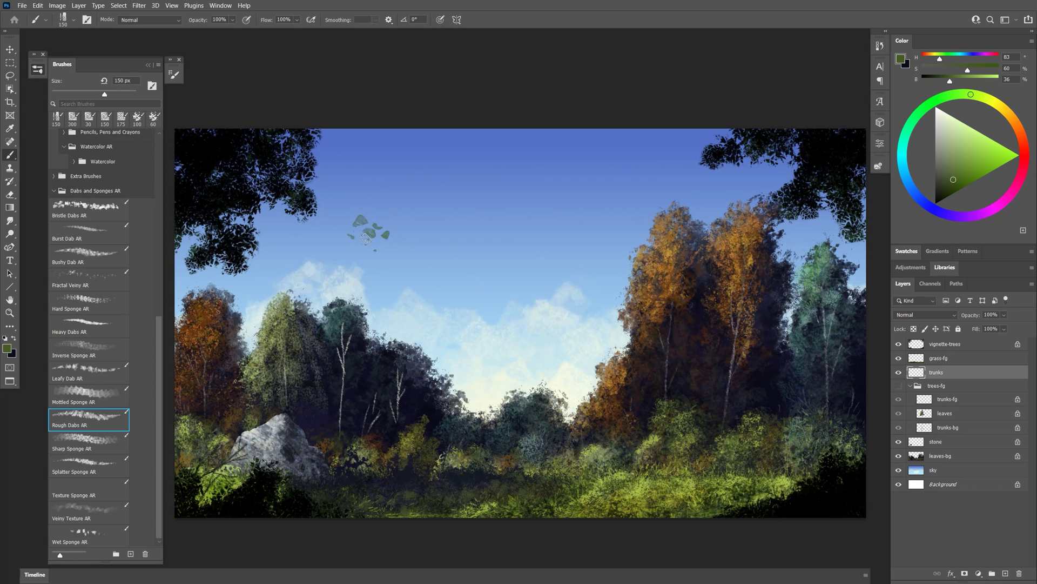
pyautogui.click(416, 211)
pyautogui.click(411, 213)
pyautogui.click(455, 201)
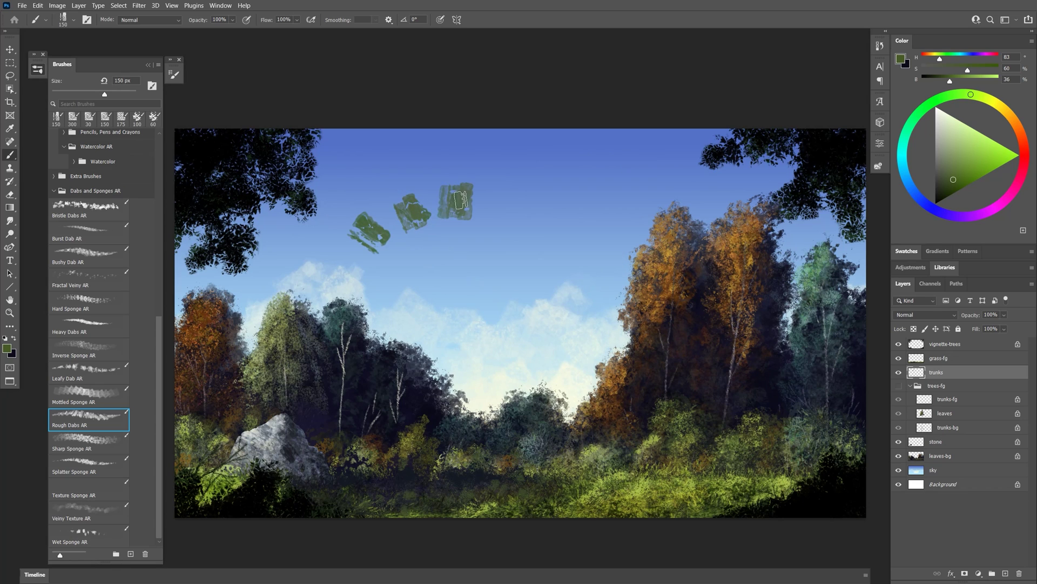
pyautogui.click(502, 205)
pyautogui.click(559, 216)
pyautogui.moveTo(403, 292)
pyautogui.mouseDown()
pyautogui.moveTo(437, 257)
pyautogui.moveTo(517, 273)
pyautogui.moveTo(520, 332)
pyautogui.mouseUp()
pyautogui.moveTo(548, 270)
pyautogui.mouseDown()
pyautogui.moveTo(610, 277)
pyautogui.moveTo(593, 288)
pyautogui.moveTo(584, 326)
pyautogui.moveTo(541, 357)
pyautogui.mouseUp()
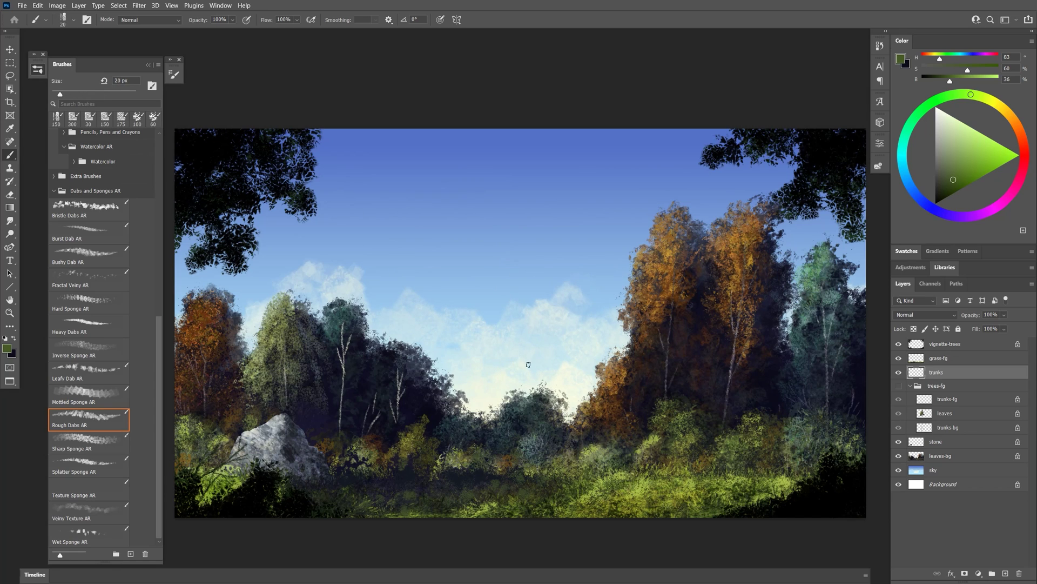
# Step: Paint two straight vertical tree trunks in dark navy with the Rough Dabs AR brush at 40 px
pyautogui.moveTo(390, 299)
pyautogui.mouseDown()
pyautogui.moveTo(390, 454)
pyautogui.moveTo(390, 318)
pyautogui.moveTo(396, 384)
pyautogui.mouseUp()
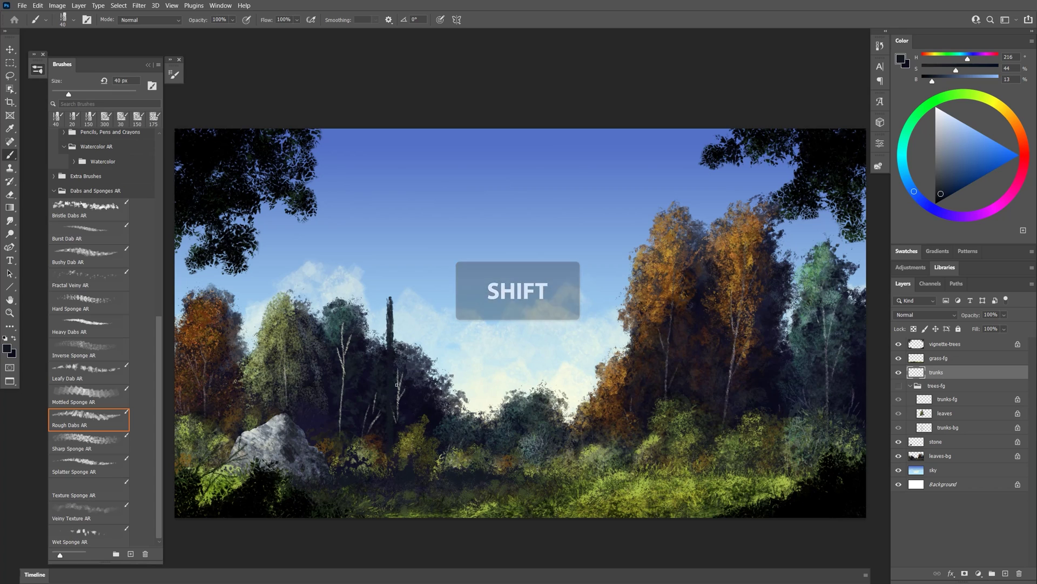
pyautogui.keyDown('shift'); pyautogui.click(436, 455); pyautogui.keyUp('shift')
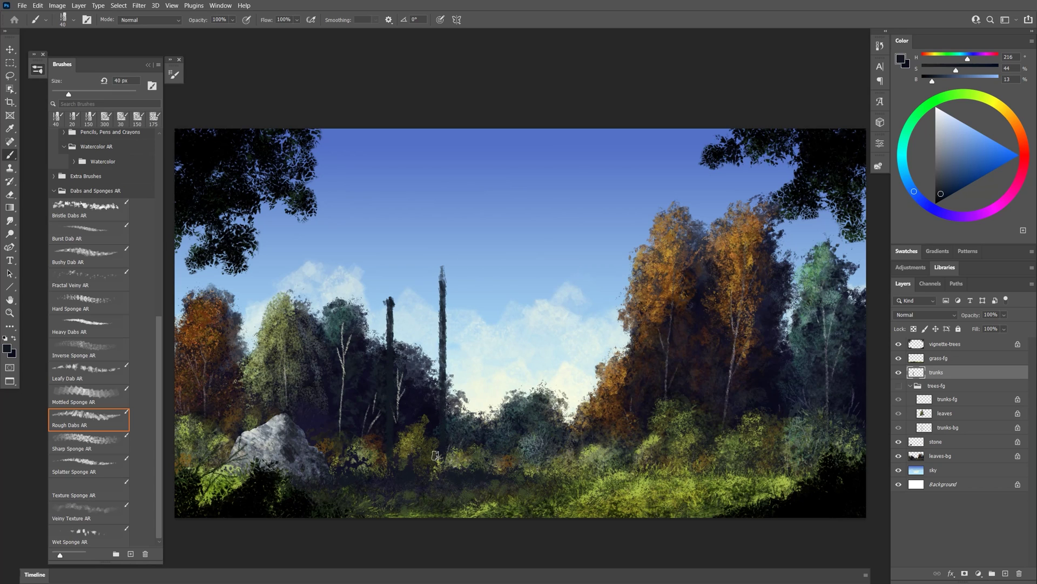
# Step: With the trunks layer's transparent pixels locked, brush sampled sky blue highlights along both trunks
pyautogui.keyDown('alt'); pyautogui.click(483, 232); pyautogui.keyUp('alt')
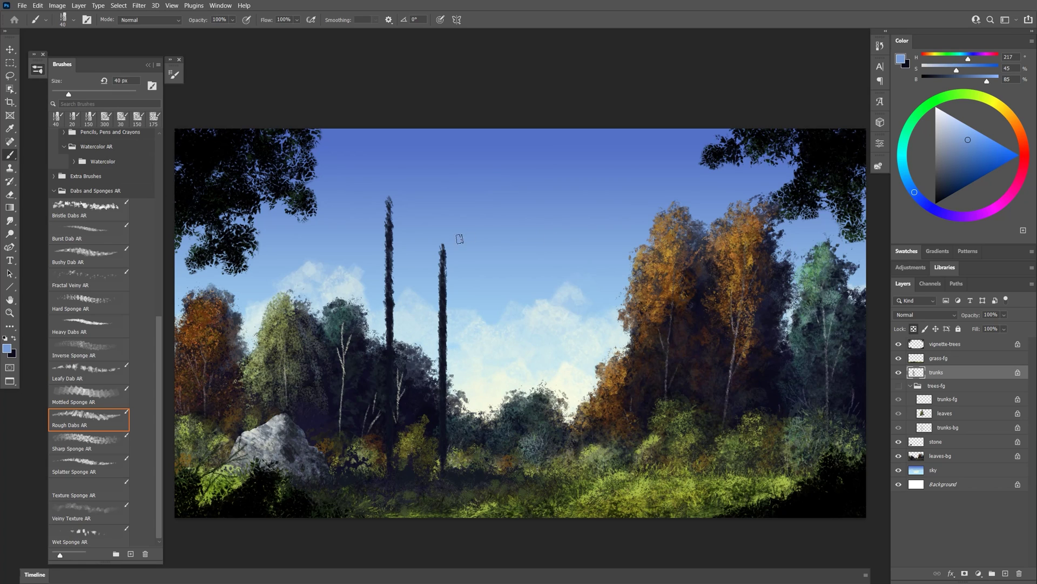
pyautogui.moveTo(445, 248); pyautogui.dragTo(447, 368)
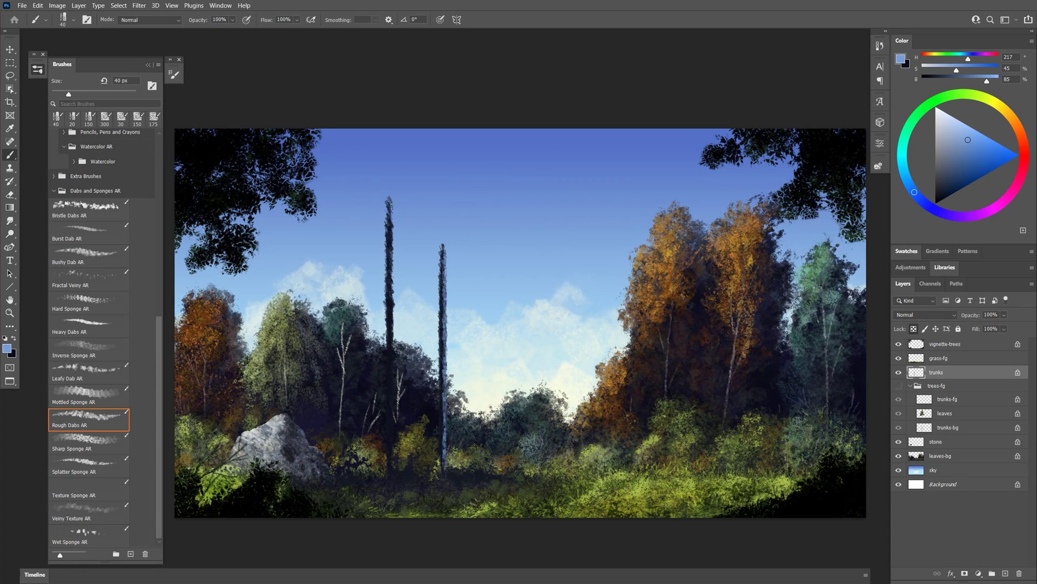
pyautogui.moveTo(392, 206); pyautogui.dragTo(393, 372)
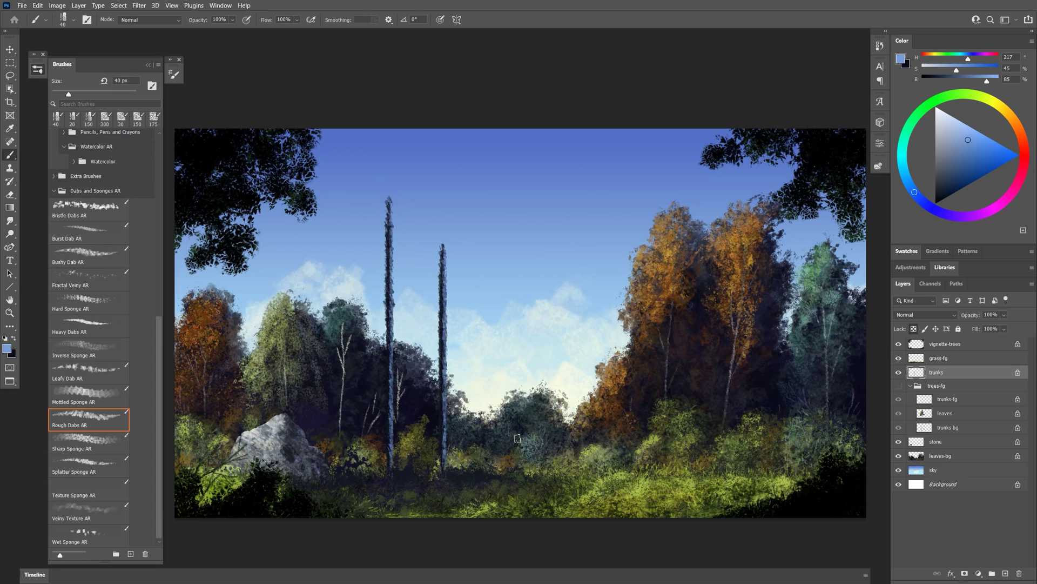
# Step: Texture both trunks with brown strokes and deepen them with a dark color sampled from the trunk
pyautogui.click(1016, 125)
pyautogui.click(952, 172)
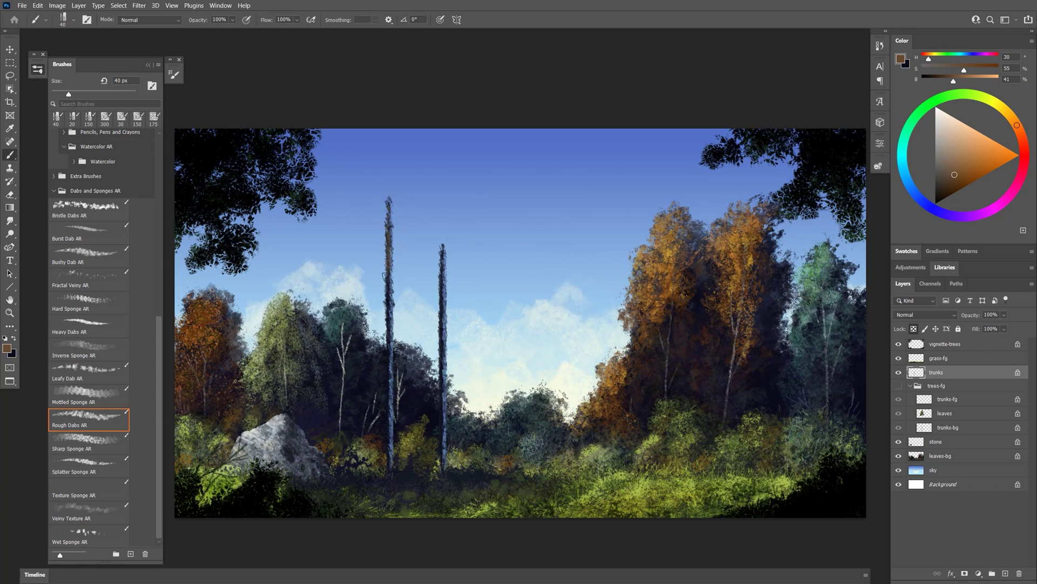
pyautogui.keyDown('alt'); pyautogui.click(444, 249); pyautogui.keyUp('alt')
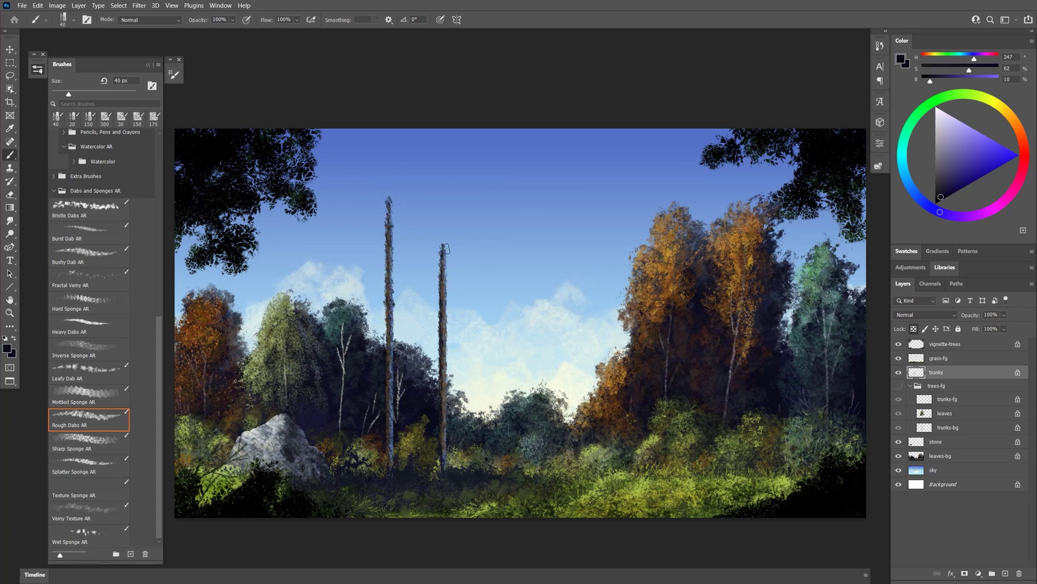
pyautogui.moveTo(445, 274); pyautogui.dragTo(444, 396)
pyautogui.moveTo(390, 208); pyautogui.dragTo(390, 344)
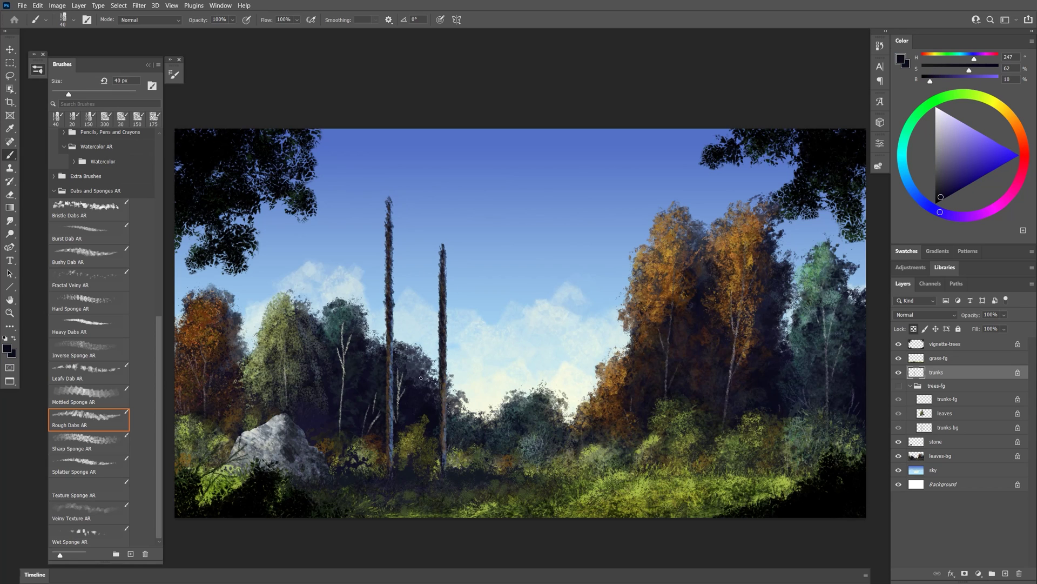
# Step: On the stone layer, brush near-white highlights onto the lit side of the rock with Rough Dabs AR
pyautogui.click(948, 443)
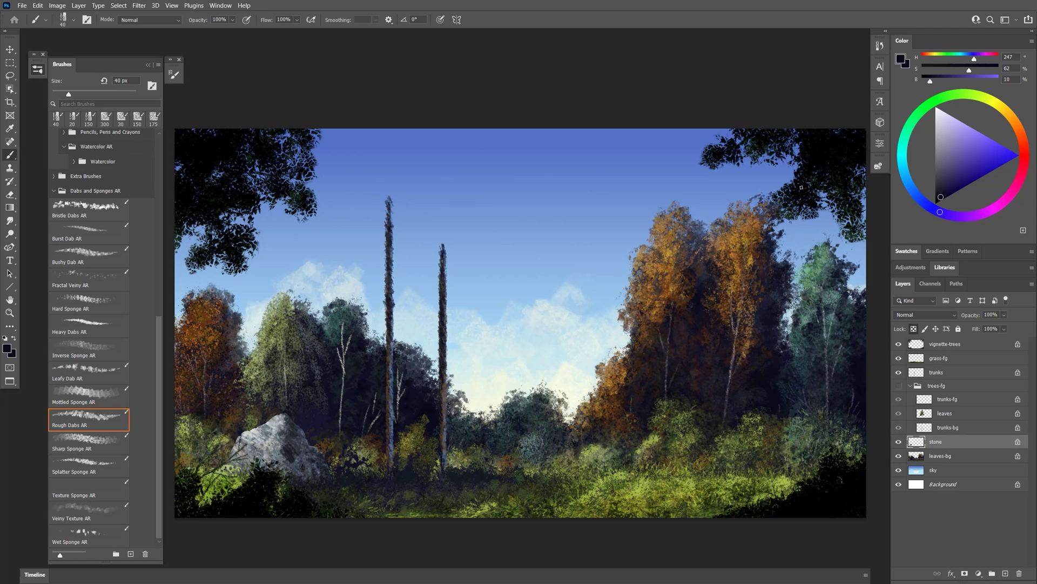
pyautogui.click(944, 115)
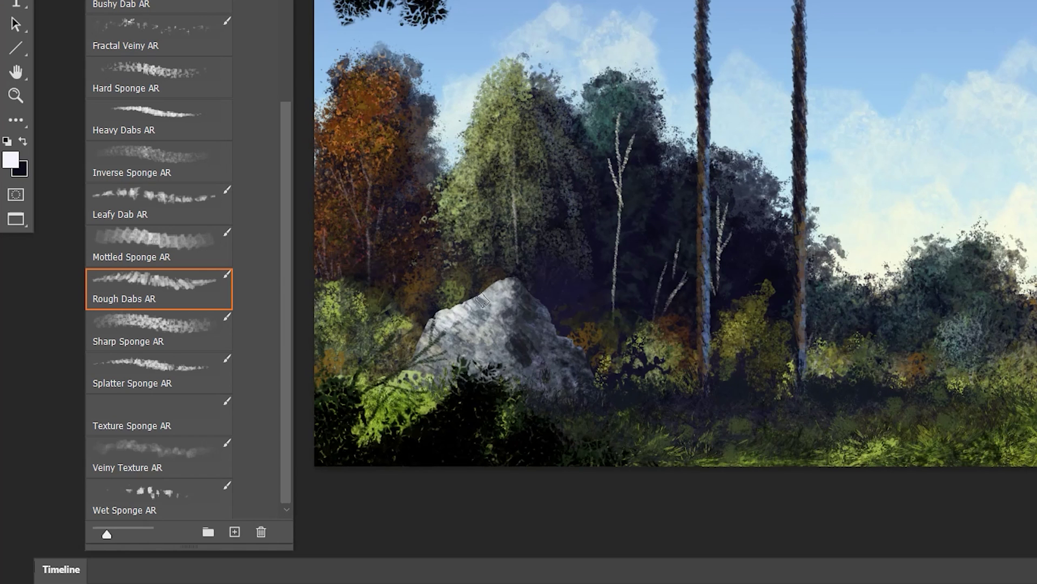
pyautogui.moveTo(270, 424)
pyautogui.mouseDown()
pyautogui.moveTo(244, 447)
pyautogui.moveTo(250, 456)
pyautogui.mouseUp()
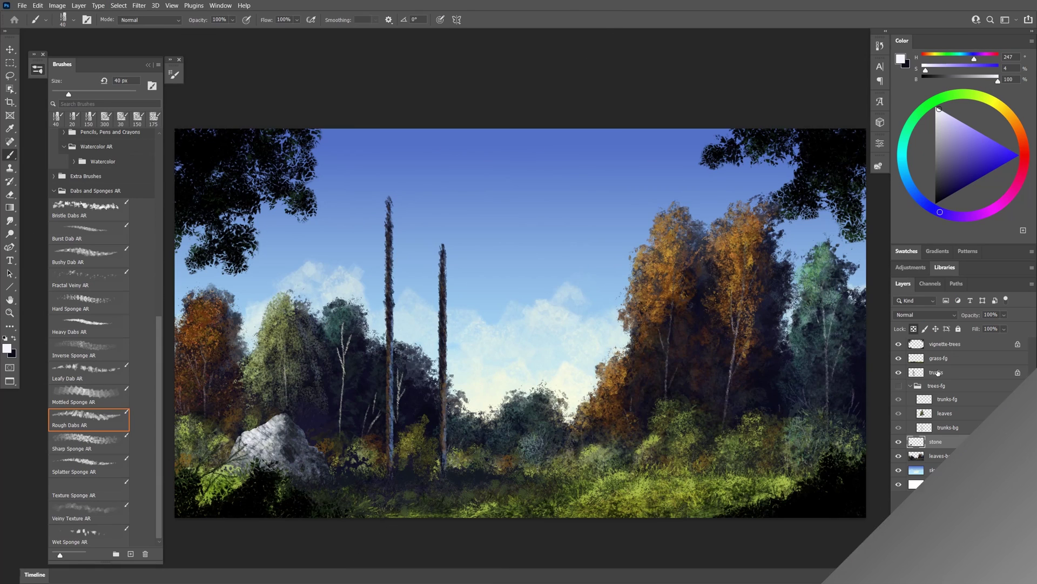
# Step: Add a layer beneath trunks and paint dark navy foliage around the left trunk with Bristle Dabs AR at 200 px
pyautogui.click(938, 372)
pyautogui.keyDown('ctrl'); pyautogui.click(1005, 573); pyautogui.keyUp('ctrl')
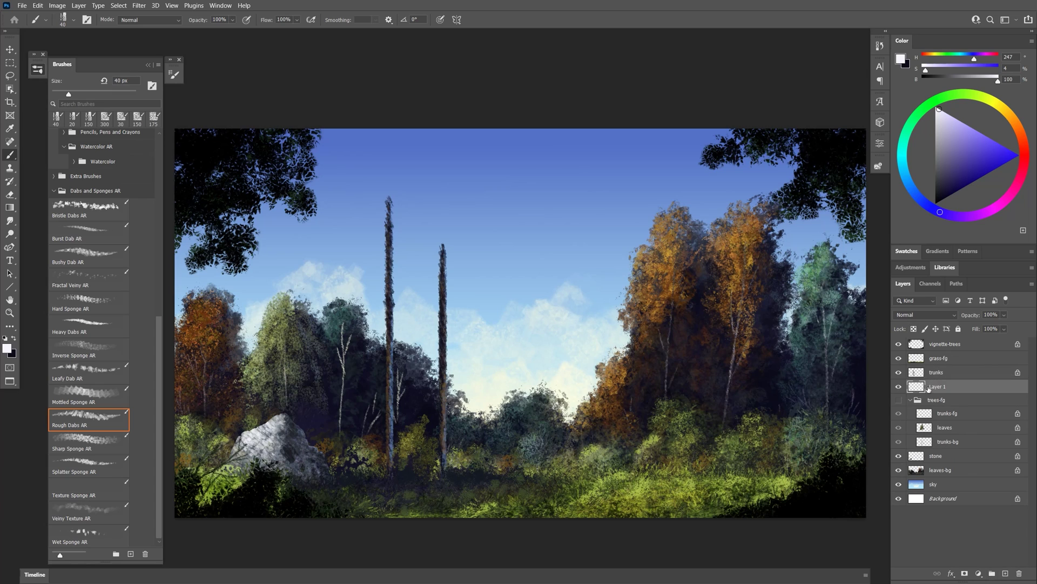
pyautogui.press('x')
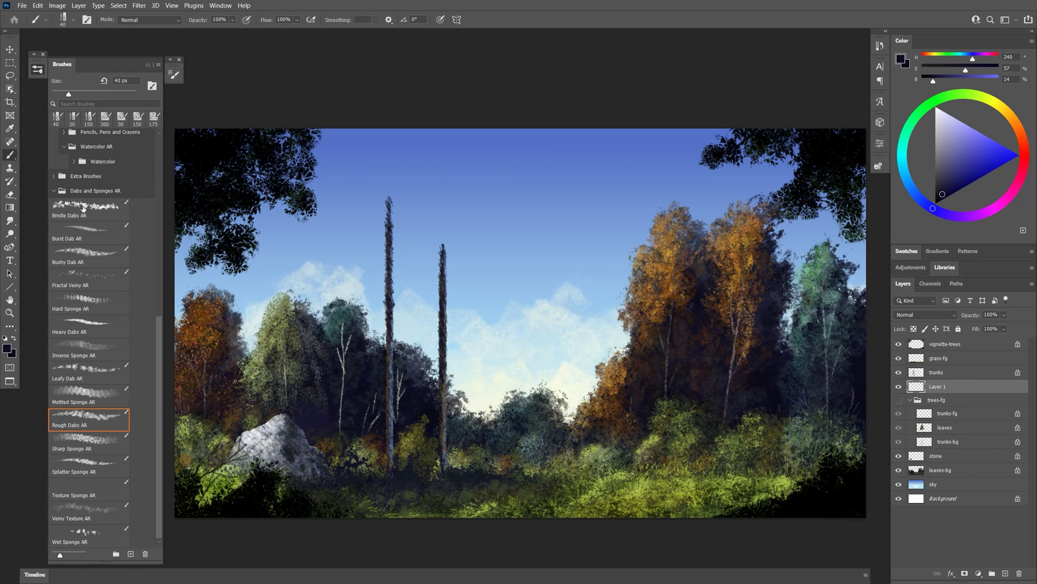
pyautogui.click(84, 208)
pyautogui.moveTo(386, 199)
pyautogui.mouseDown()
pyautogui.moveTo(382, 246)
pyautogui.moveTo(397, 253)
pyautogui.moveTo(364, 264)
pyautogui.moveTo(397, 259)
pyautogui.moveTo(375, 281)
pyautogui.moveTo(387, 269)
pyautogui.moveTo(390, 213)
pyautogui.moveTo(413, 251)
pyautogui.moveTo(384, 316)
pyautogui.moveTo(408, 386)
pyautogui.mouseUp()
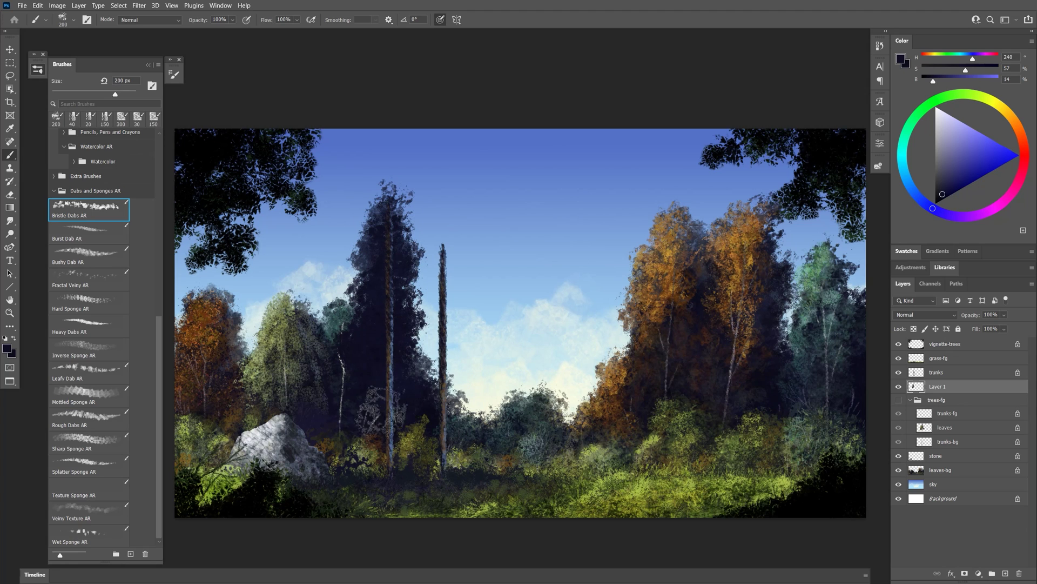
# Step: Paint dark navy foliage around the right trunk and reduce the Bristle Dabs AR brush to 90 px for the treetop
pyautogui.moveTo(447, 240)
pyautogui.mouseDown()
pyautogui.moveTo(459, 284)
pyautogui.moveTo(425, 319)
pyautogui.moveTo(449, 327)
pyautogui.moveTo(427, 327)
pyautogui.moveTo(459, 335)
pyautogui.moveTo(433, 370)
pyautogui.moveTo(457, 343)
pyautogui.moveTo(470, 383)
pyautogui.moveTo(442, 203)
pyautogui.moveTo(439, 217)
pyautogui.moveTo(444, 178)
pyautogui.mouseUp()
pyautogui.press('[')
pyautogui.press('[')
pyautogui.press('[')
pyautogui.press('[')
pyautogui.press('[')
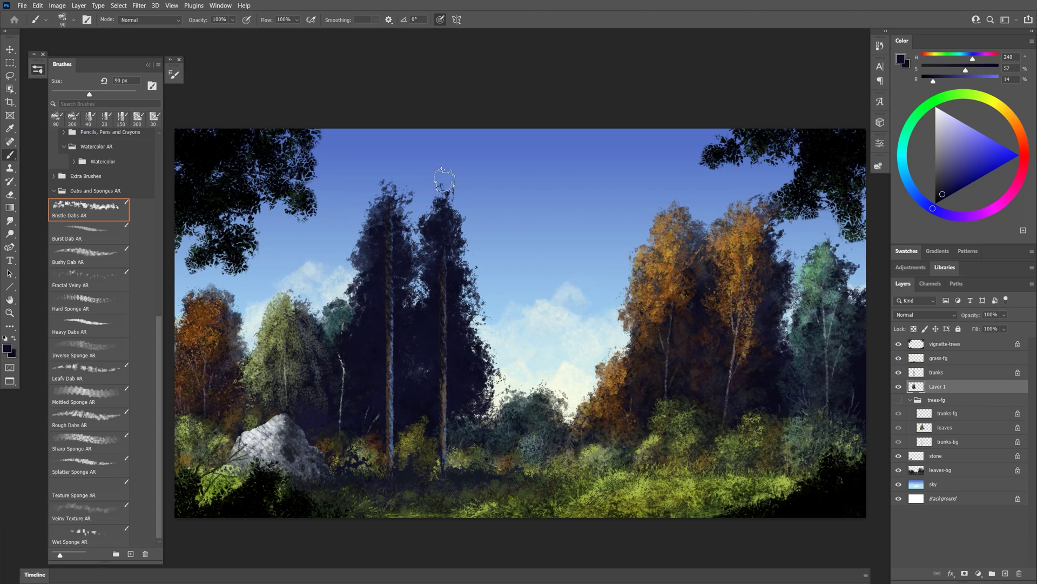
# Step: Extend both dark treetops into narrow points and fill out the navy foliage with Bristle Dabs AR, reducing the brush to 40 px
pyautogui.moveTo(387, 203); pyautogui.dragTo(387, 165)
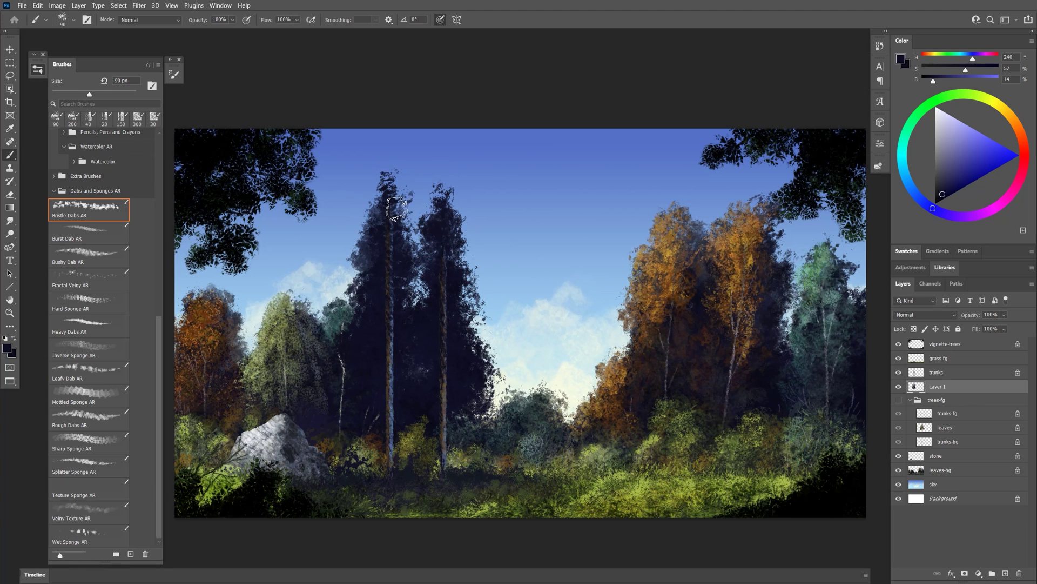
pyautogui.click(899, 470)
pyautogui.moveTo(364, 393)
pyautogui.mouseDown()
pyautogui.moveTo(341, 402)
pyautogui.moveTo(427, 417)
pyautogui.moveTo(513, 412)
pyautogui.mouseUp()
pyautogui.moveTo(391, 187); pyautogui.dragTo(391, 168)
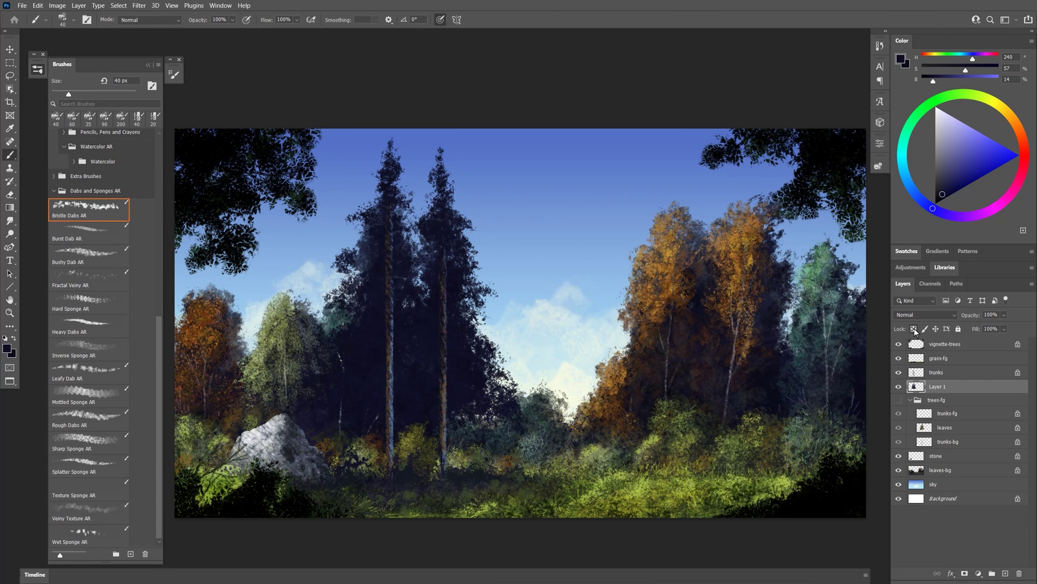
# Step: Lock Layer 1's transparent pixels and paint olive green foliage on the left tall tree with Bushy Dab AR at 250 px
pyautogui.click(914, 329)
pyautogui.click(92, 253)
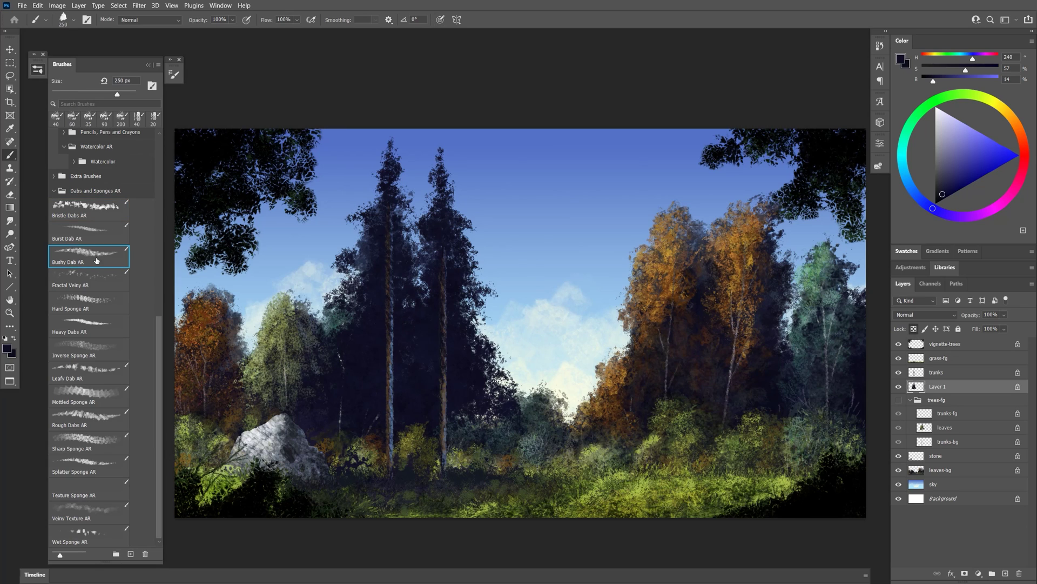
pyautogui.click(978, 95)
pyautogui.click(961, 176)
pyautogui.click(956, 179)
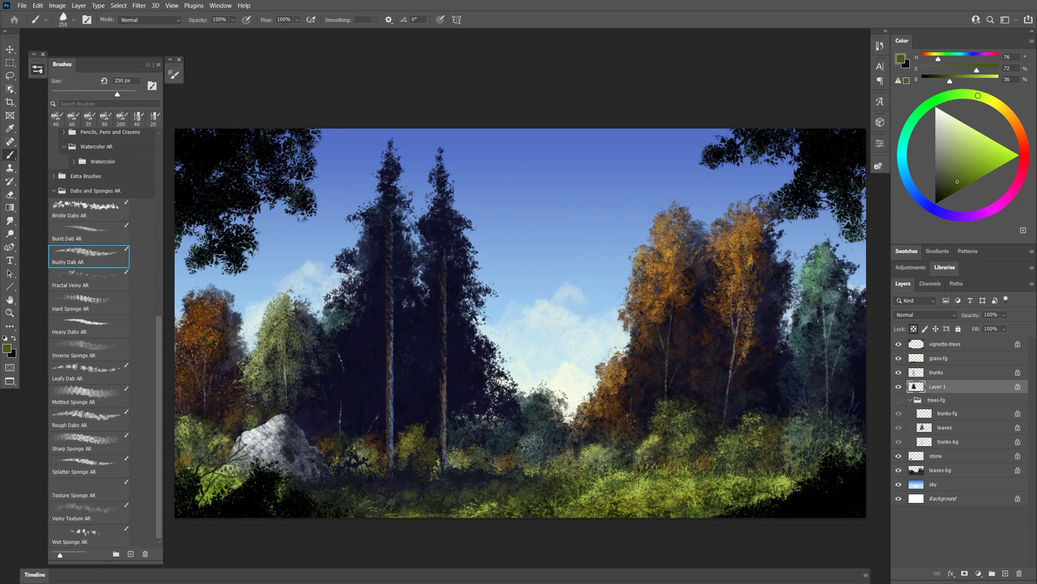
pyautogui.moveTo(367, 260)
pyautogui.mouseDown()
pyautogui.moveTo(393, 190)
pyautogui.moveTo(368, 296)
pyautogui.moveTo(376, 269)
pyautogui.moveTo(348, 280)
pyautogui.moveTo(386, 301)
pyautogui.moveTo(388, 281)
pyautogui.moveTo(369, 382)
pyautogui.mouseUp()
pyautogui.click(369, 382)
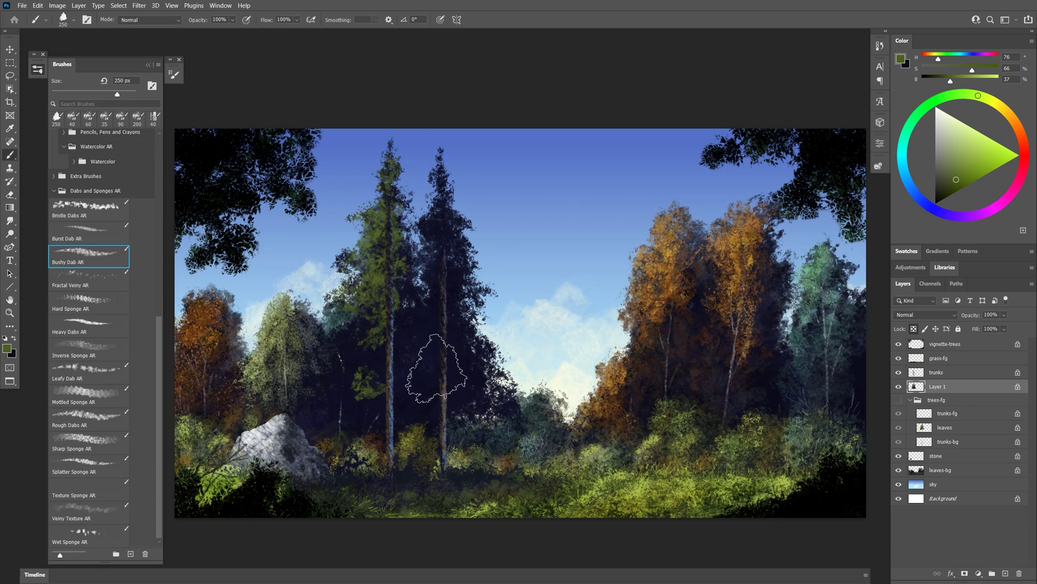
# Step: Undo the low foliage stroke, then dab olive green foliage down the right tall tree with Bushy Dab AR
pyautogui.moveTo(435, 368)
pyautogui.mouseDown()
pyautogui.moveTo(458, 381)
pyautogui.moveTo(441, 411)
pyautogui.mouseUp()
pyautogui.hotkey('ctrl', 'z')
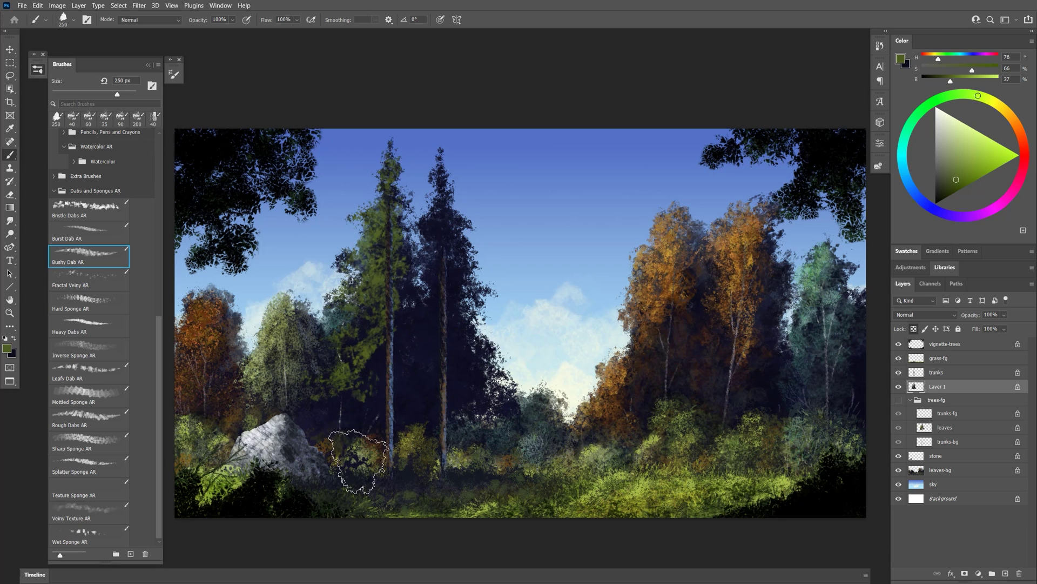
pyautogui.moveTo(419, 238)
pyautogui.mouseDown()
pyautogui.moveTo(421, 329)
pyautogui.moveTo(408, 363)
pyautogui.moveTo(439, 393)
pyautogui.moveTo(414, 396)
pyautogui.mouseUp()
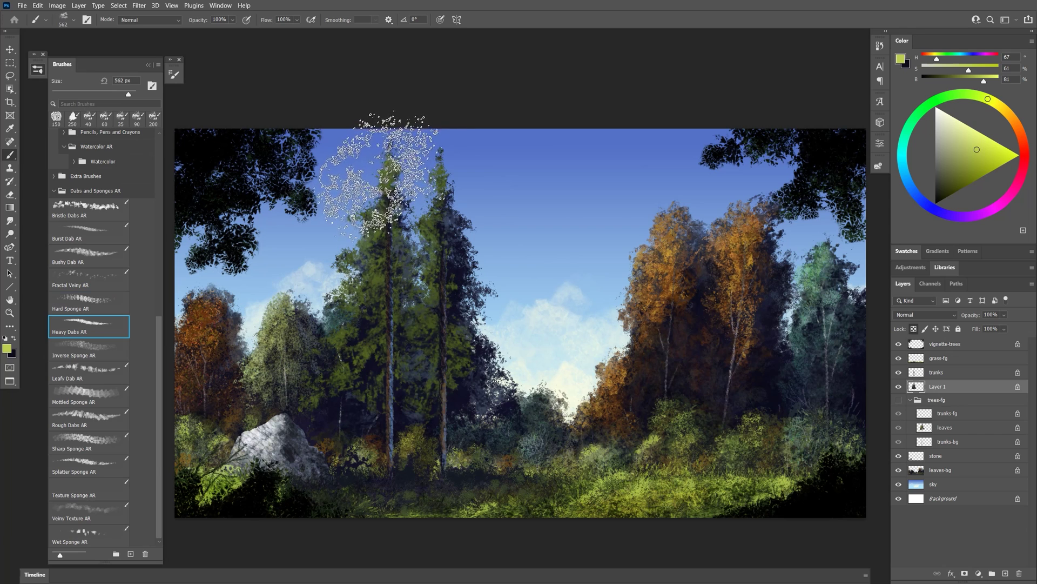
# Step: Reduce Heavy Dabs AR to 250 px and dab bright yellow-green highlights onto the left tall tree's foliage
pyautogui.press('[')
pyautogui.press('[')
pyautogui.press('[')
pyautogui.press('[')
pyautogui.press('[')
pyautogui.press('[')
pyautogui.moveTo(381, 176)
pyautogui.mouseDown()
pyautogui.moveTo(408, 172)
pyautogui.moveTo(372, 175)
pyautogui.moveTo(392, 192)
pyautogui.moveTo(358, 213)
pyautogui.moveTo(364, 226)
pyautogui.moveTo(386, 222)
pyautogui.moveTo(367, 247)
pyautogui.moveTo(375, 275)
pyautogui.moveTo(375, 242)
pyautogui.moveTo(354, 259)
pyautogui.mouseUp()
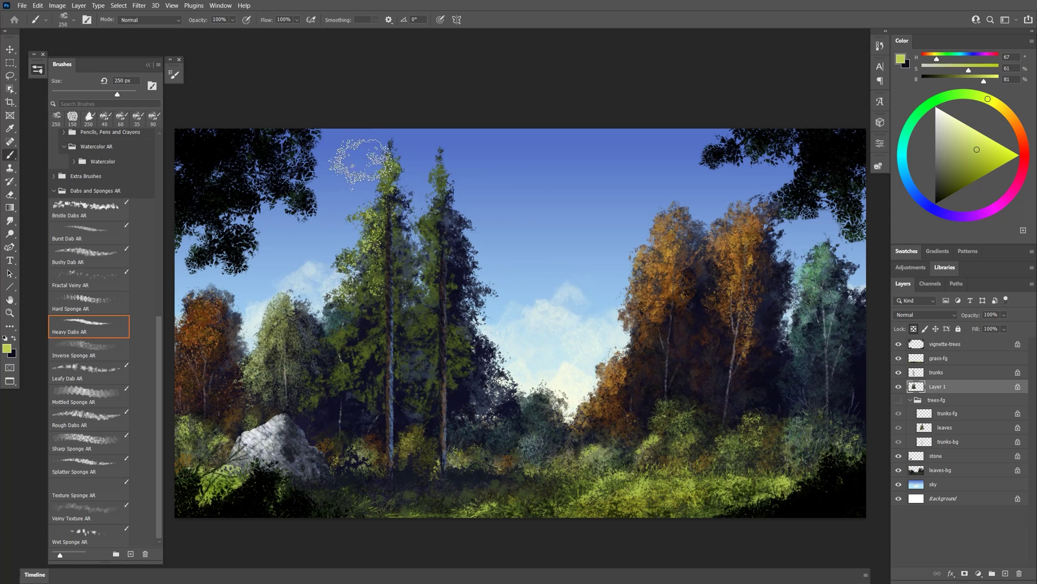
# Step: Lower the brush opacity to 50% and dab yellow-green highlights across the right tree and remaining dark foliage
pyautogui.press('5')
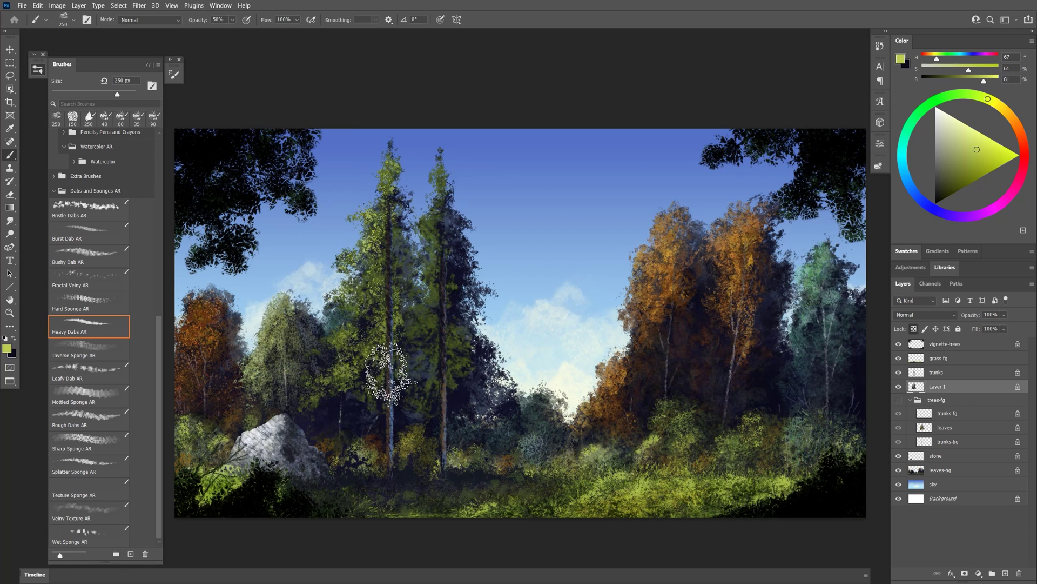
pyautogui.moveTo(438, 206)
pyautogui.mouseDown()
pyautogui.moveTo(425, 244)
pyautogui.moveTo(444, 255)
pyautogui.moveTo(412, 303)
pyautogui.moveTo(439, 293)
pyautogui.moveTo(414, 334)
pyautogui.moveTo(444, 357)
pyautogui.mouseUp()
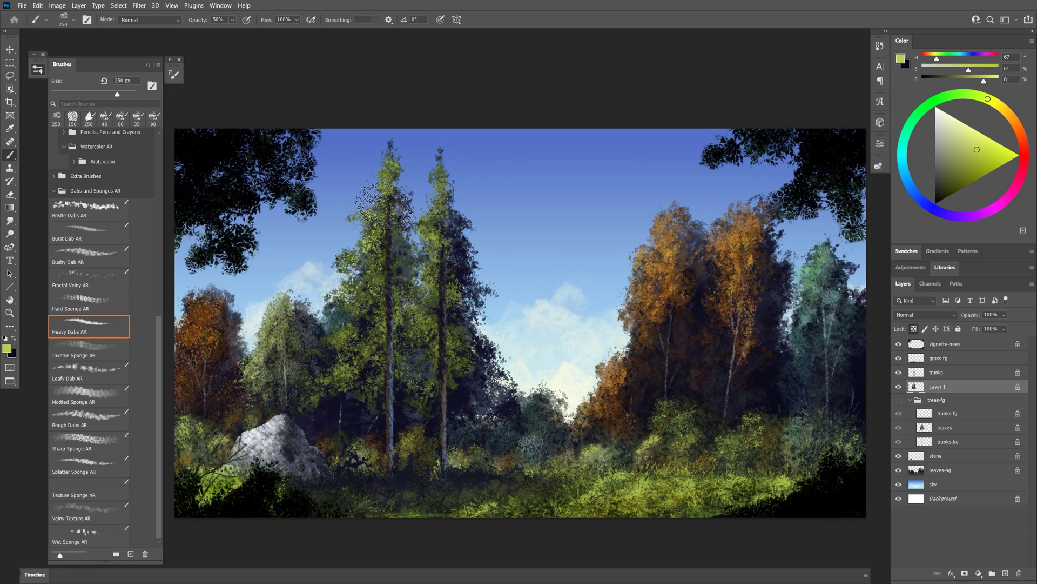
pyautogui.click(392, 252)
pyautogui.click(450, 325)
pyautogui.click(344, 371)
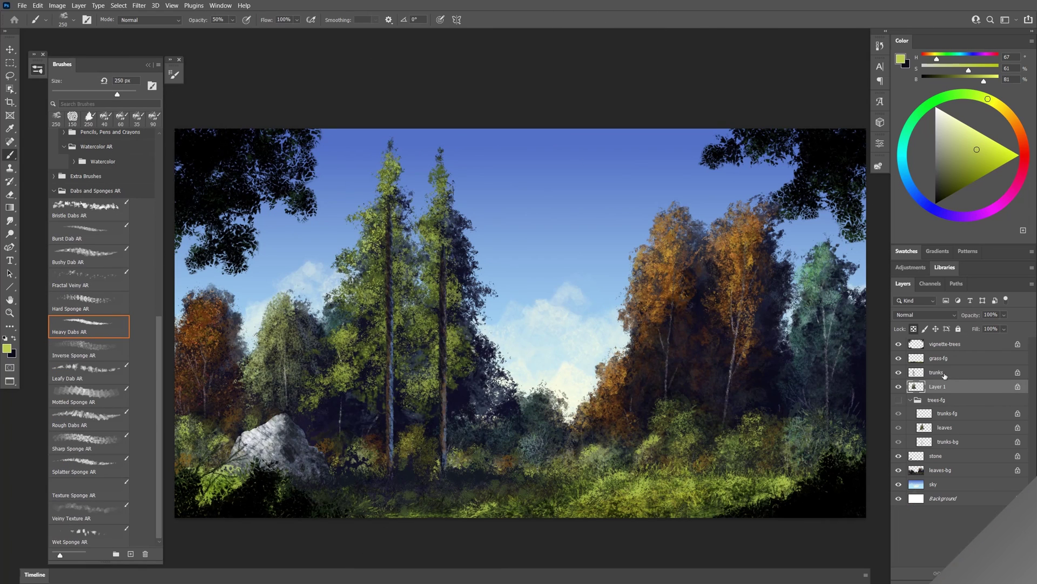
# Step: Add a new layer above trunks and dab yellow-green leaves over the trunks with Heavy Dabs AR
pyautogui.hotkey('alt', ']')
pyautogui.click(1006, 573)
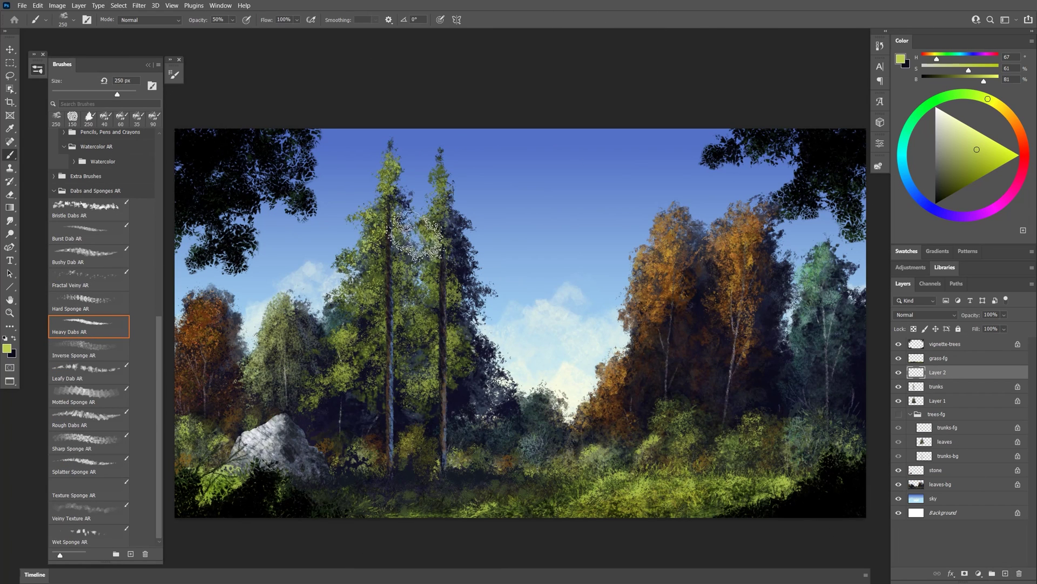
pyautogui.moveTo(416, 237); pyautogui.dragTo(411, 266)
# Step: Pick a lighter yellow-green, undo a test dab in the sky, and highlight the tall trees with Inverse Sponge AR at 150 px
pyautogui.click(974, 138)
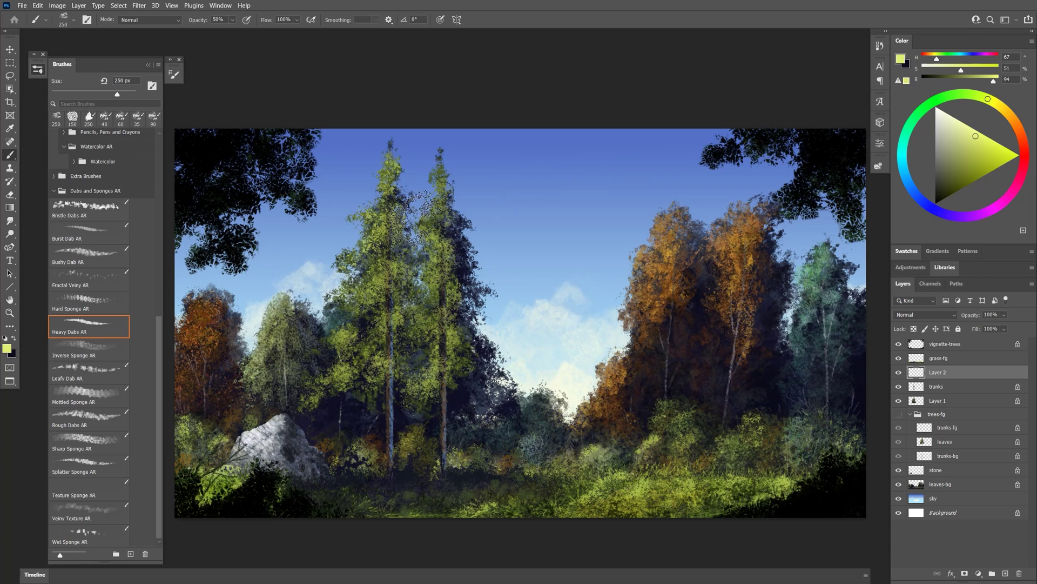
pyautogui.click(144, 344)
pyautogui.moveTo(522, 219)
pyautogui.mouseDown()
pyautogui.moveTo(520, 245)
pyautogui.moveTo(541, 245)
pyautogui.moveTo(561, 223)
pyautogui.moveTo(570, 229)
pyautogui.moveTo(562, 192)
pyautogui.moveTo(537, 263)
pyautogui.mouseUp()
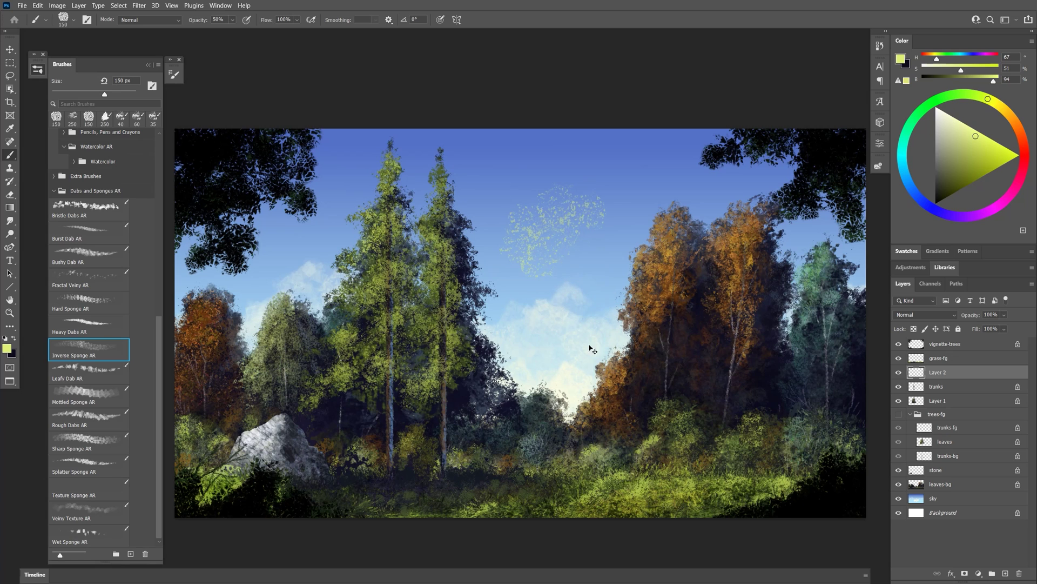
pyautogui.hotkey('ctrl', 'z')
pyautogui.hotkey('ctrl', 'z')
pyautogui.moveTo(388, 207)
pyautogui.mouseDown()
pyautogui.moveTo(347, 305)
pyautogui.moveTo(427, 257)
pyautogui.moveTo(419, 322)
pyautogui.moveTo(388, 373)
pyautogui.mouseUp()
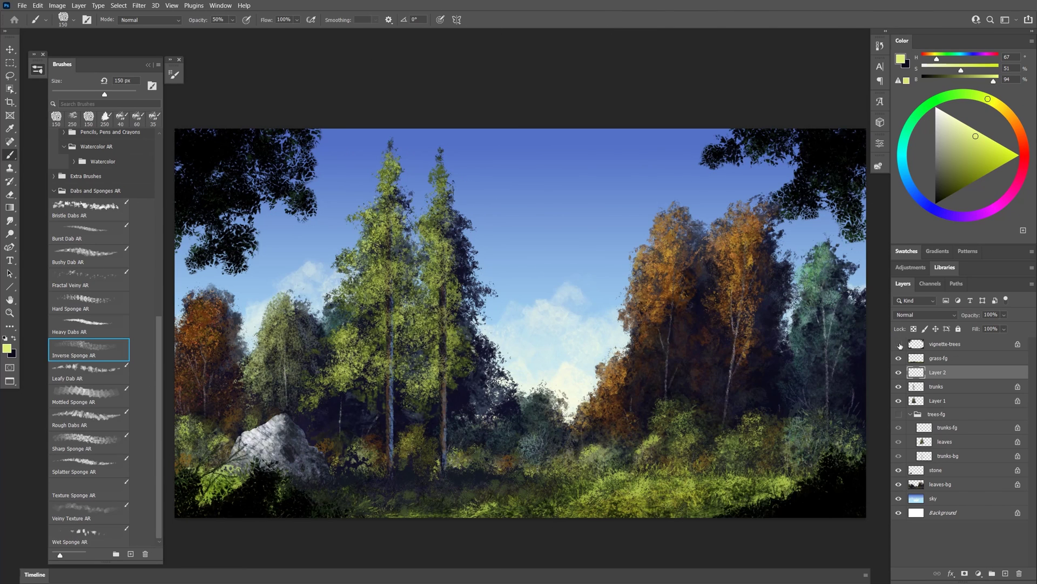
# Step: Hide the vignette-trees layer and add a new layer directly above it
pyautogui.click(899, 344)
pyautogui.click(899, 343)
pyautogui.click(899, 343)
pyautogui.click(954, 348)
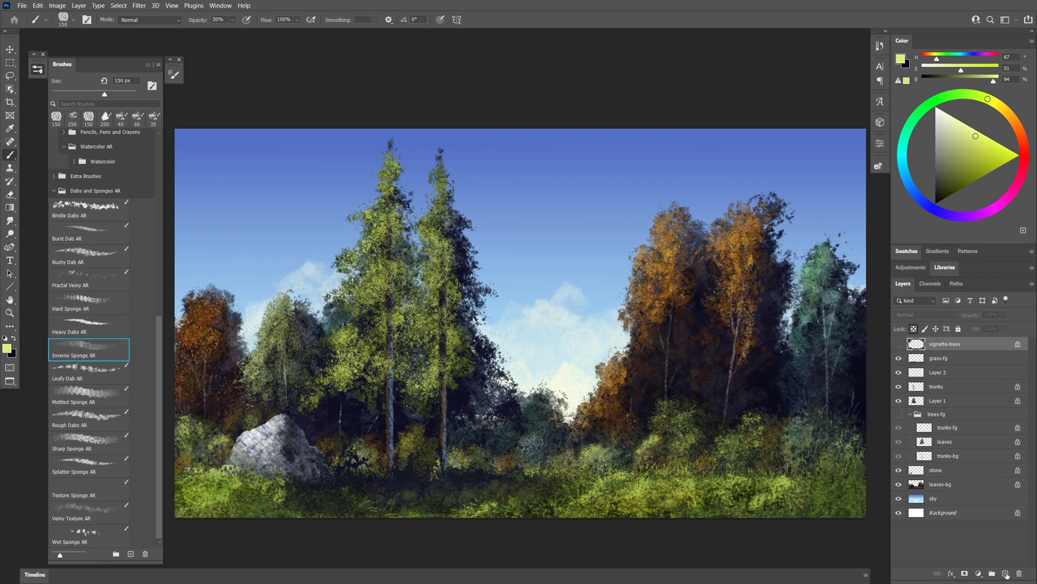
pyautogui.click(1006, 574)
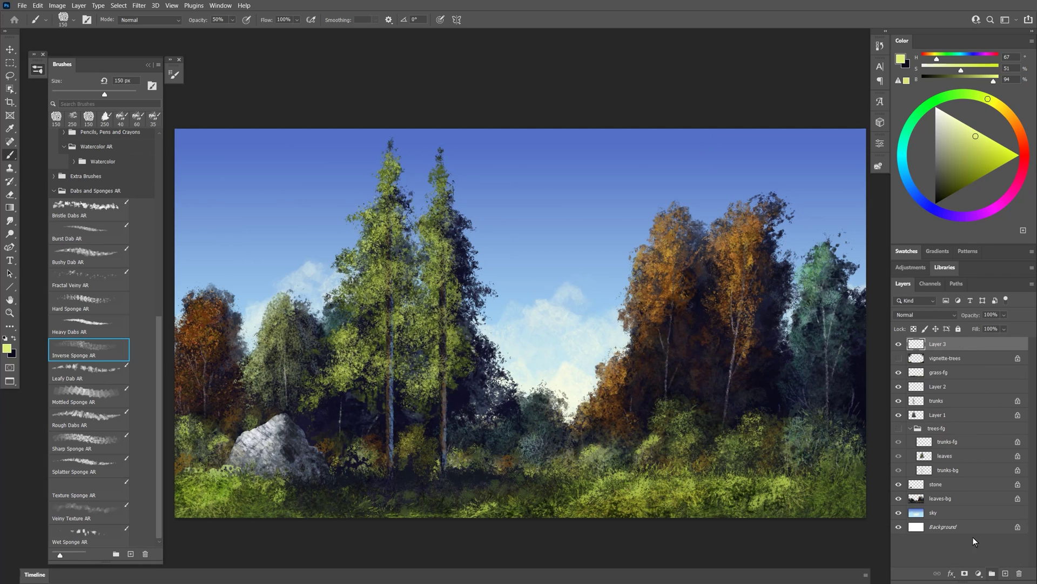
# Step: Paint black framing leaves in the picture's upper-left and lower-left corners with Leafy Dab AR at 175 px and 100% opacity
pyautogui.click(95, 372)
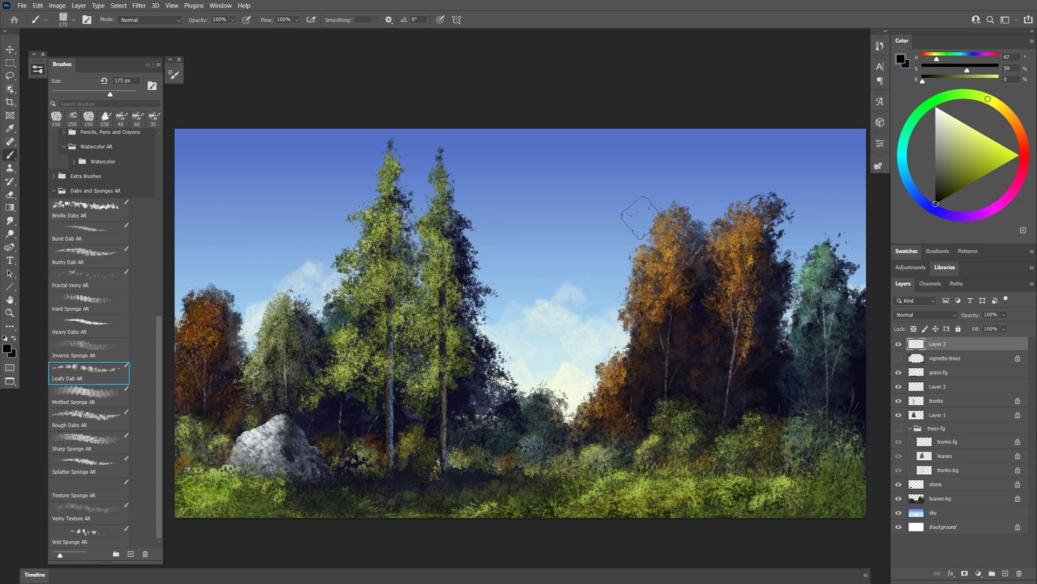
pyautogui.moveTo(190, 141)
pyautogui.mouseDown()
pyautogui.moveTo(226, 148)
pyautogui.moveTo(207, 137)
pyautogui.moveTo(230, 169)
pyautogui.moveTo(274, 131)
pyautogui.moveTo(236, 218)
pyautogui.moveTo(272, 196)
pyautogui.moveTo(263, 187)
pyautogui.moveTo(290, 200)
pyautogui.moveTo(302, 157)
pyautogui.mouseUp()
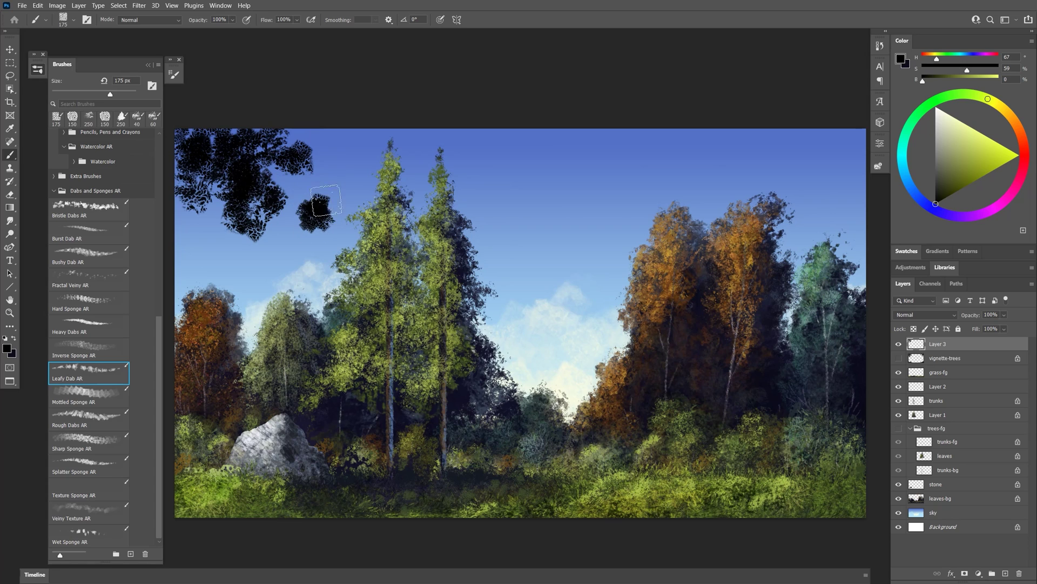
pyautogui.moveTo(340, 176)
pyautogui.mouseDown()
pyautogui.moveTo(359, 162)
pyautogui.moveTo(329, 168)
pyautogui.moveTo(340, 199)
pyautogui.moveTo(373, 213)
pyautogui.mouseUp()
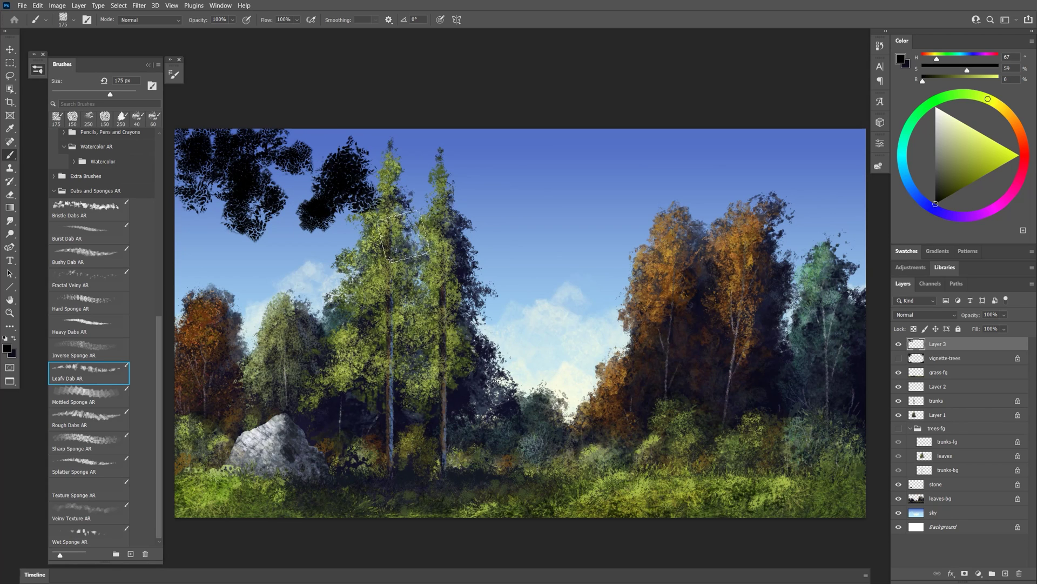
pyautogui.moveTo(213, 164); pyautogui.dragTo(209, 241)
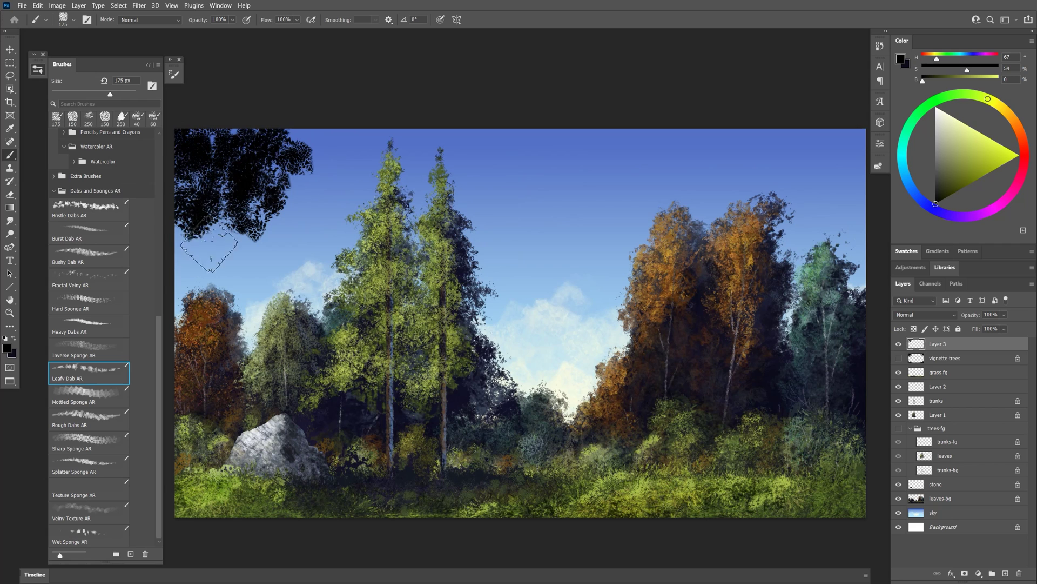
pyautogui.moveTo(250, 140); pyautogui.dragTo(288, 142)
pyautogui.moveTo(179, 215); pyautogui.dragTo(193, 227)
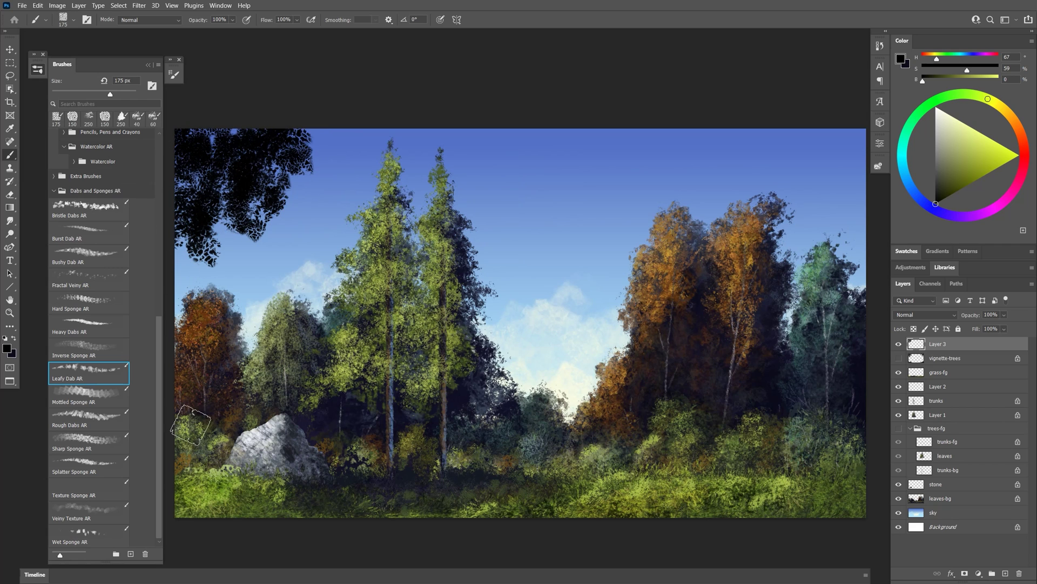
pyautogui.moveTo(187, 465)
pyautogui.mouseDown()
pyautogui.moveTo(243, 498)
pyautogui.moveTo(214, 527)
pyautogui.mouseUp()
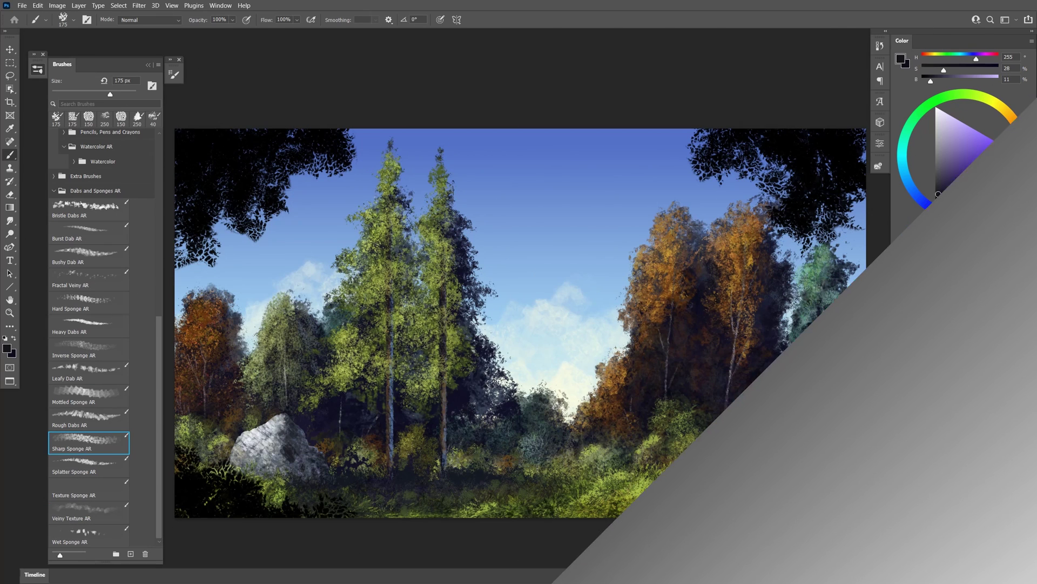
# Step: Add a new top layer and test Sharp Sponge AR strokes at 175 px over the open sky
pyautogui.click(1005, 573)
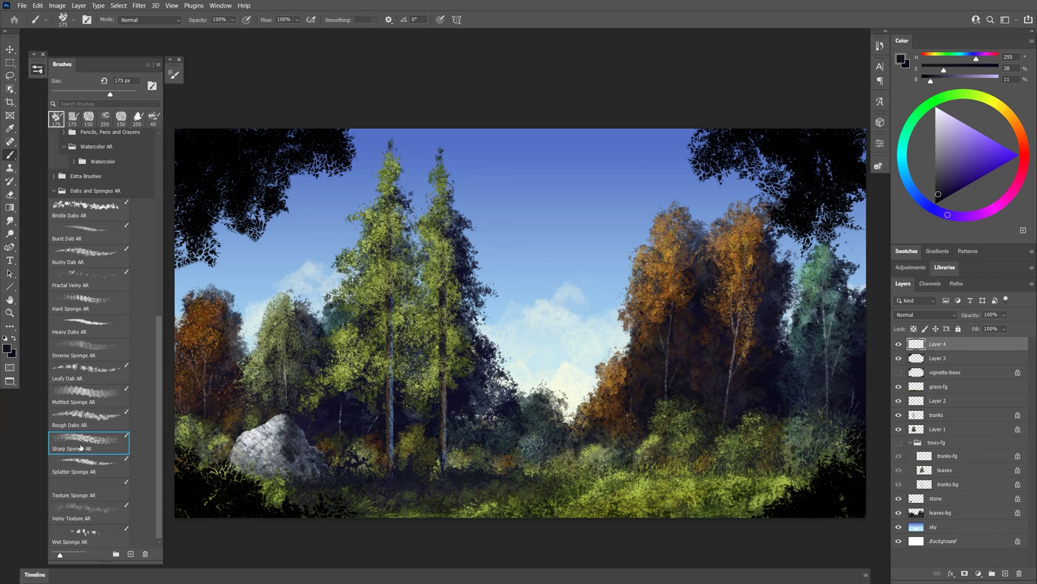
pyautogui.moveTo(535, 179)
pyautogui.mouseDown()
pyautogui.moveTo(550, 216)
pyautogui.moveTo(550, 189)
pyautogui.moveTo(521, 218)
pyautogui.moveTo(561, 239)
pyautogui.moveTo(547, 210)
pyautogui.moveTo(557, 165)
pyautogui.moveTo(581, 218)
pyautogui.moveTo(531, 229)
pyautogui.moveTo(537, 253)
pyautogui.moveTo(552, 213)
pyautogui.moveTo(533, 207)
pyautogui.moveTo(564, 245)
pyautogui.moveTo(590, 236)
pyautogui.mouseUp()
pyautogui.moveTo(548, 321)
pyautogui.mouseDown()
pyautogui.moveTo(523, 326)
pyautogui.moveTo(540, 360)
pyautogui.moveTo(564, 332)
pyautogui.moveTo(532, 320)
pyautogui.moveTo(544, 341)
pyautogui.moveTo(554, 333)
pyautogui.moveTo(545, 320)
pyautogui.moveTo(564, 346)
pyautogui.moveTo(559, 327)
pyautogui.moveTo(537, 338)
pyautogui.mouseUp()
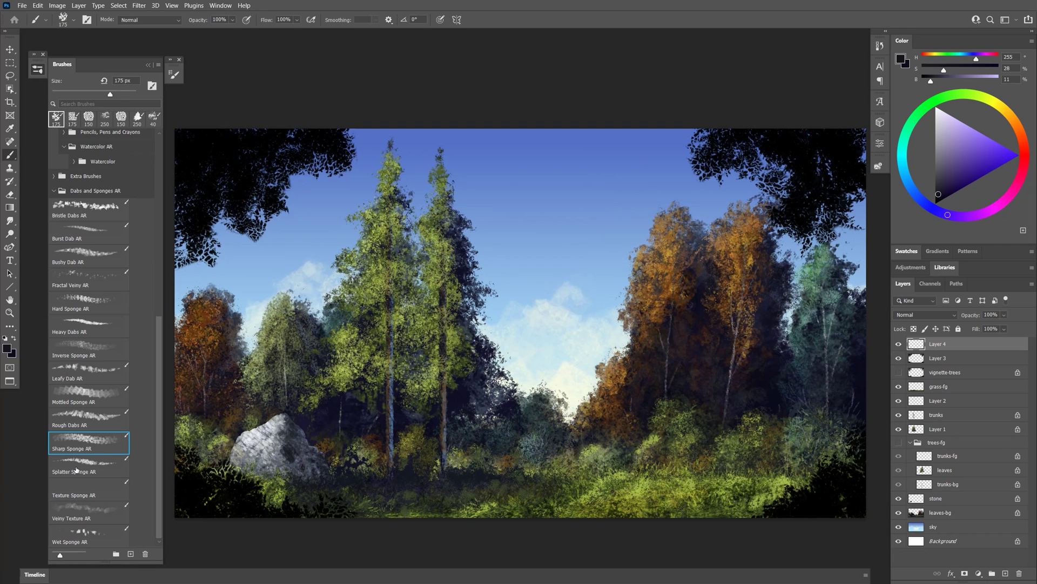
# Step: Try Splatter Sponge AR at 300 px with a dark patch in the sky and bright orange dabs on the autumn trees
pyautogui.click(76, 469)
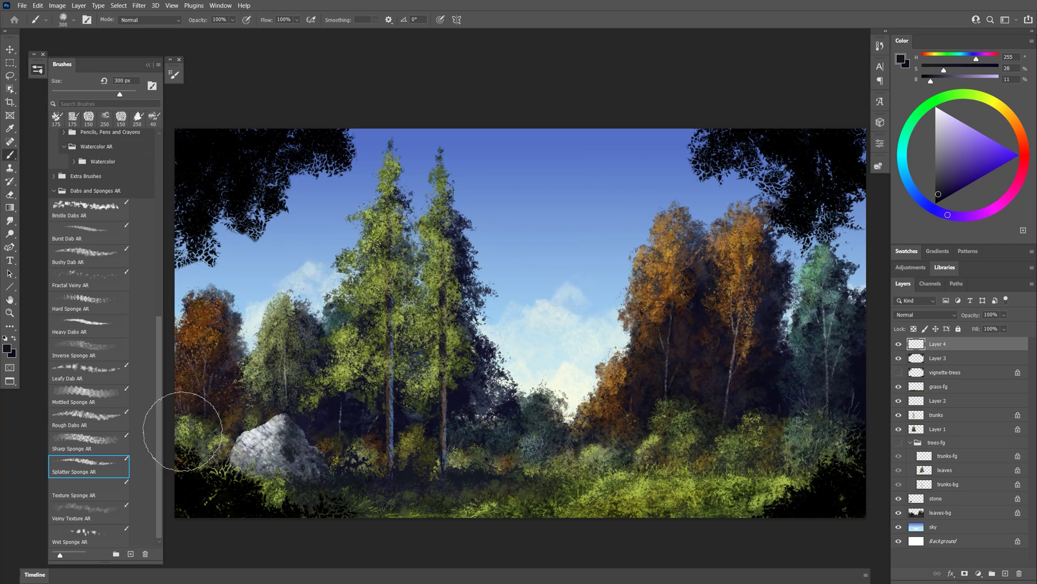
pyautogui.moveTo(544, 241)
pyautogui.mouseDown()
pyautogui.moveTo(571, 233)
pyautogui.moveTo(532, 289)
pyautogui.moveTo(576, 286)
pyautogui.moveTo(567, 322)
pyautogui.mouseUp()
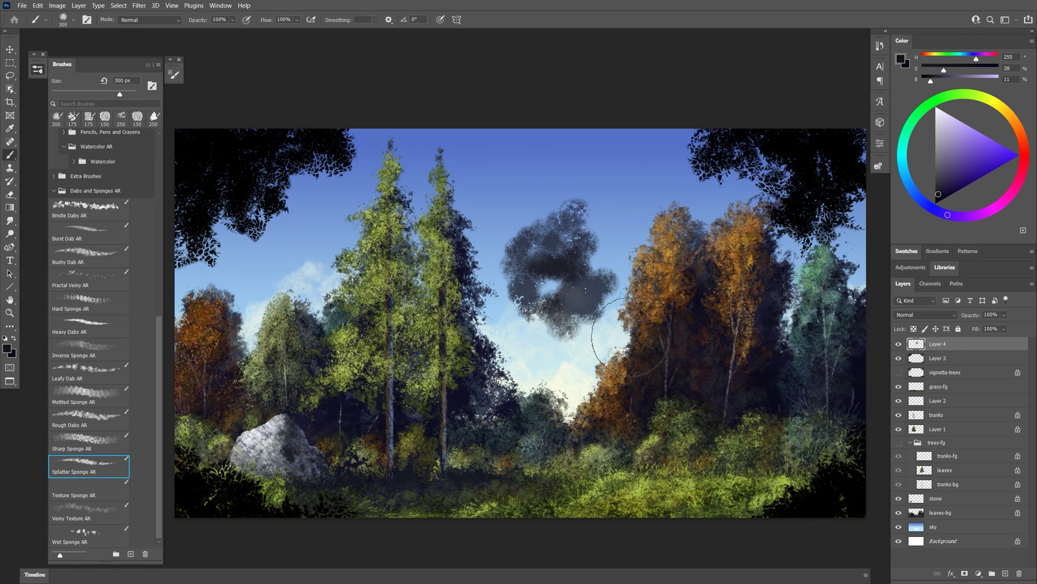
pyautogui.click(1017, 129)
pyautogui.click(1002, 153)
pyautogui.moveTo(671, 230)
pyautogui.mouseDown()
pyautogui.moveTo(685, 263)
pyautogui.moveTo(665, 307)
pyautogui.mouseUp()
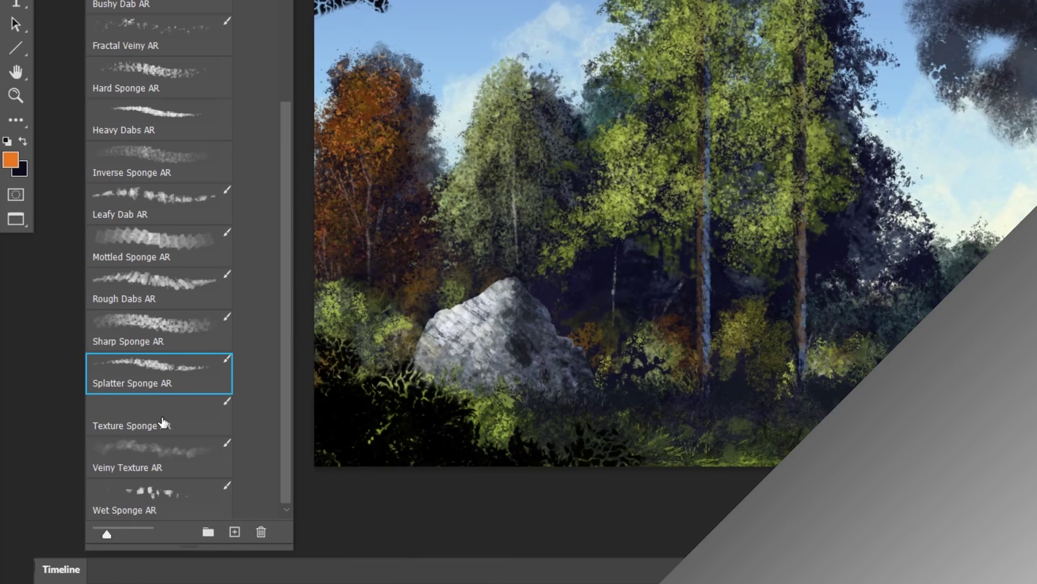
# Step: Sample a dark navy color and try Texture Sponge AR at 200 px over the rock surface
pyautogui.click(116, 486)
pyautogui.keyDown('alt'); pyautogui.click(592, 281); pyautogui.keyUp('alt')
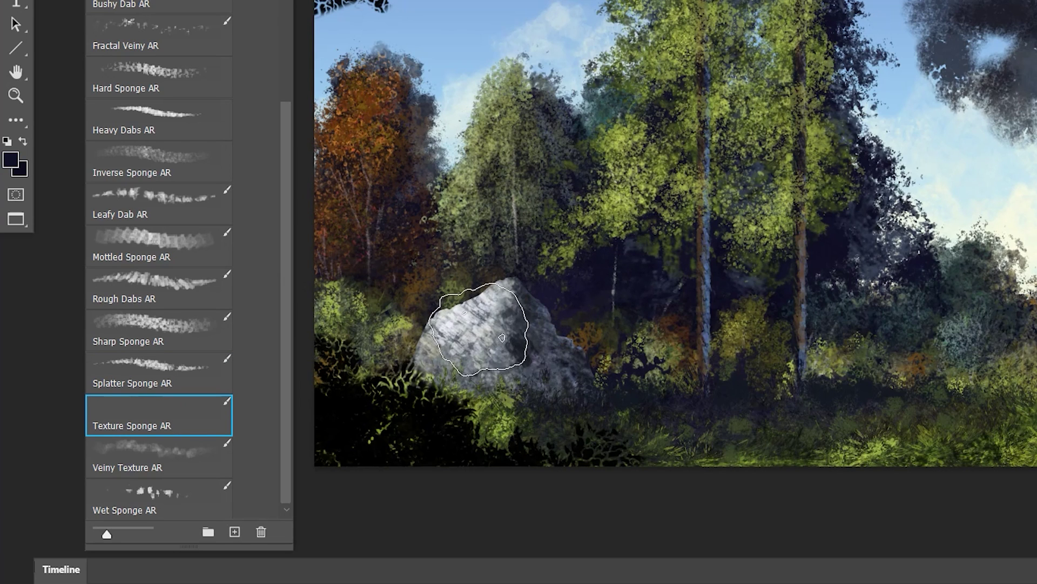
pyautogui.moveTo(488, 358)
pyautogui.mouseDown()
pyautogui.moveTo(526, 342)
pyautogui.moveTo(567, 398)
pyautogui.mouseUp()
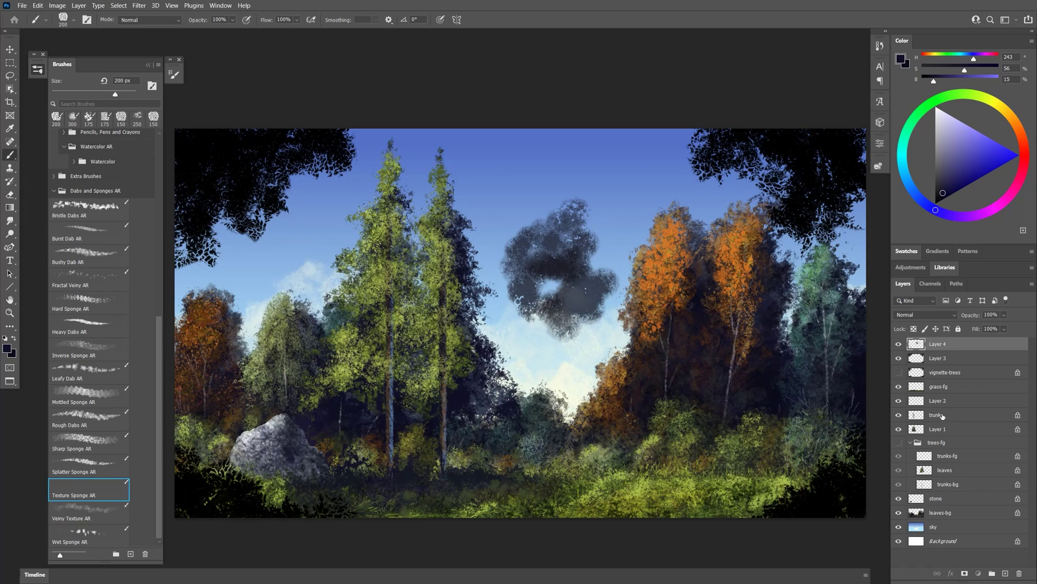
# Step: Sample dark navy from beside the right trunk and test Veiny Texture AR at 162 px over the sky and rock
pyautogui.keyDown('alt'); pyautogui.click(454, 398); pyautogui.keyUp('alt')
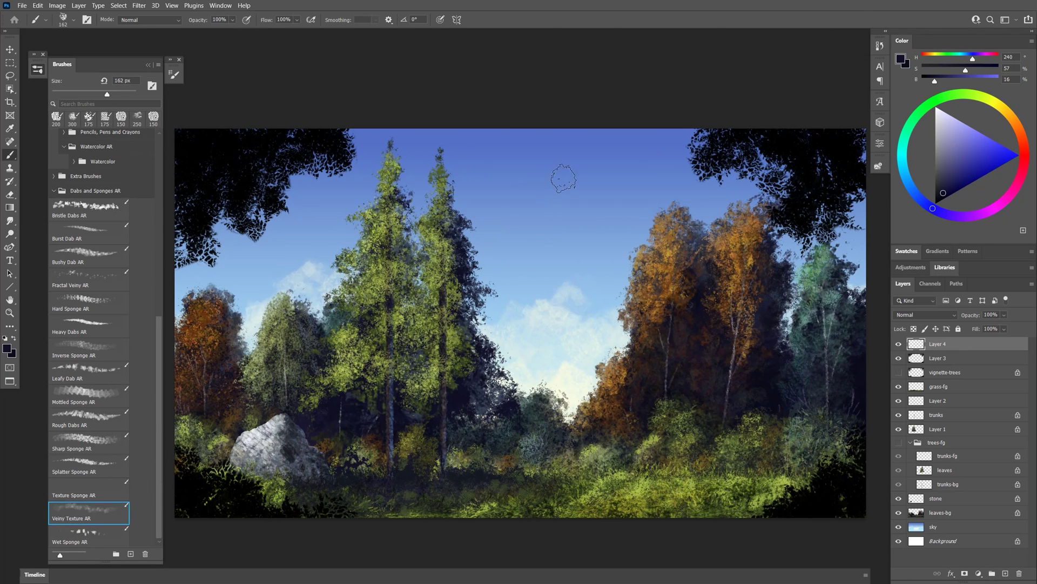
pyautogui.moveTo(562, 176)
pyautogui.mouseDown()
pyautogui.moveTo(541, 191)
pyautogui.moveTo(573, 197)
pyautogui.moveTo(535, 242)
pyautogui.moveTo(568, 213)
pyautogui.moveTo(548, 189)
pyautogui.moveTo(553, 261)
pyautogui.moveTo(610, 195)
pyautogui.moveTo(565, 190)
pyautogui.moveTo(602, 213)
pyautogui.moveTo(580, 265)
pyautogui.moveTo(561, 250)
pyautogui.moveTo(537, 199)
pyautogui.moveTo(497, 218)
pyautogui.moveTo(534, 255)
pyautogui.moveTo(519, 278)
pyautogui.moveTo(550, 185)
pyautogui.moveTo(520, 238)
pyautogui.moveTo(603, 276)
pyautogui.mouseUp()
pyautogui.moveTo(267, 427)
pyautogui.mouseDown()
pyautogui.moveTo(254, 435)
pyautogui.moveTo(279, 460)
pyautogui.moveTo(260, 443)
pyautogui.mouseUp()
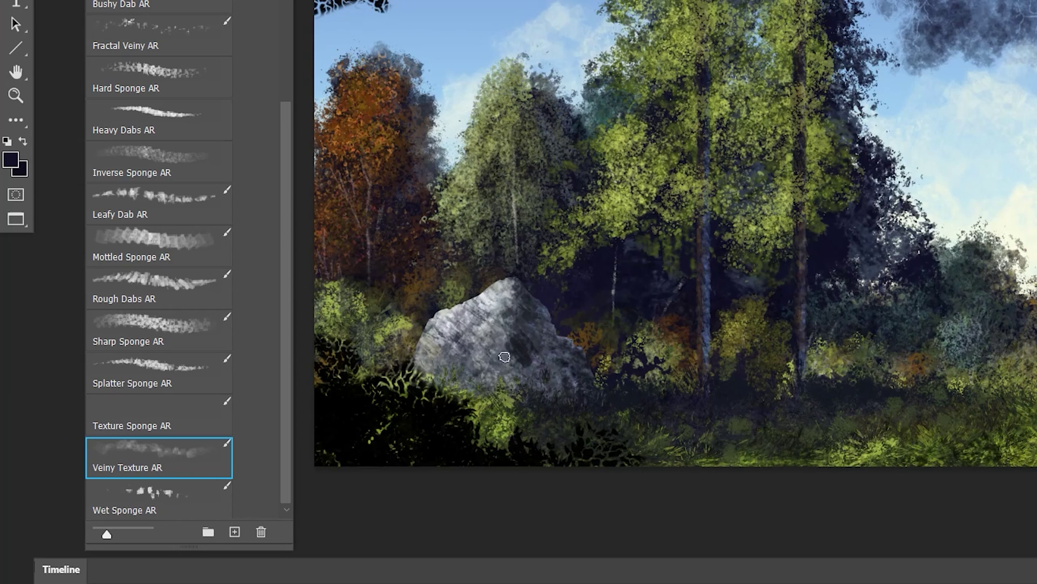
pyautogui.moveTo(468, 331); pyautogui.dragTo(523, 362)
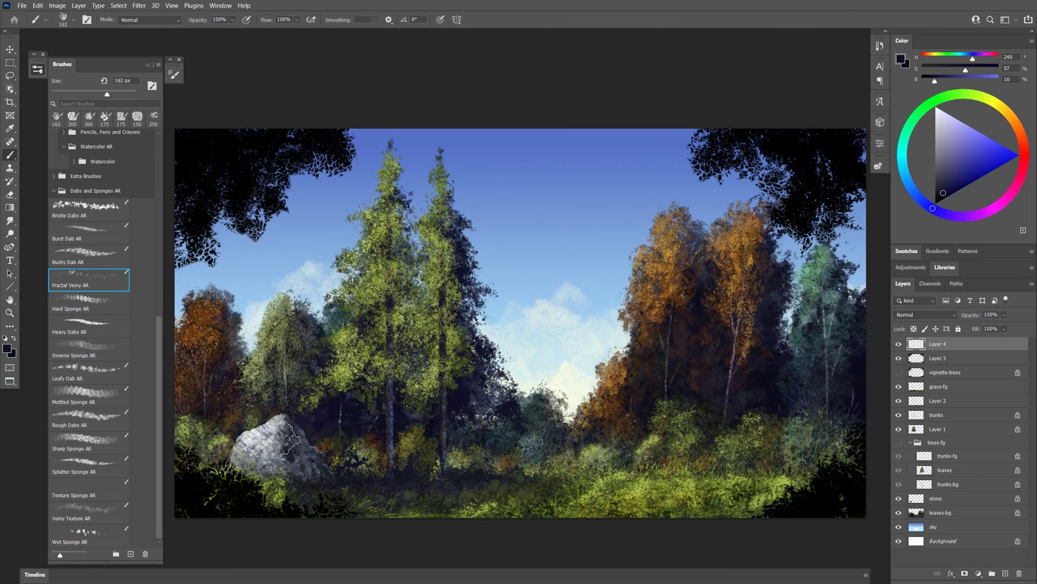
# Step: Test Fractal Veiny AR at 162 px in dark navy over the rock and in the open sky
pyautogui.moveTo(278, 441)
pyautogui.mouseDown()
pyautogui.moveTo(265, 436)
pyautogui.moveTo(287, 439)
pyautogui.moveTo(263, 439)
pyautogui.mouseUp()
pyautogui.moveTo(476, 324)
pyautogui.mouseDown()
pyautogui.moveTo(518, 304)
pyautogui.moveTo(524, 348)
pyautogui.mouseUp()
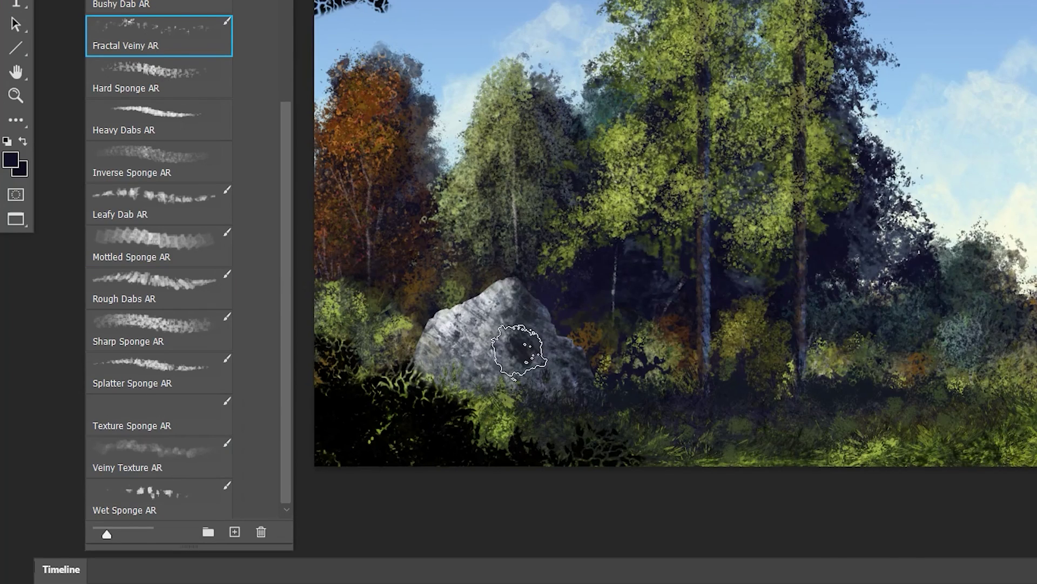
pyautogui.moveTo(532, 315)
pyautogui.mouseDown()
pyautogui.moveTo(568, 300)
pyautogui.moveTo(586, 274)
pyautogui.moveTo(579, 254)
pyautogui.mouseUp()
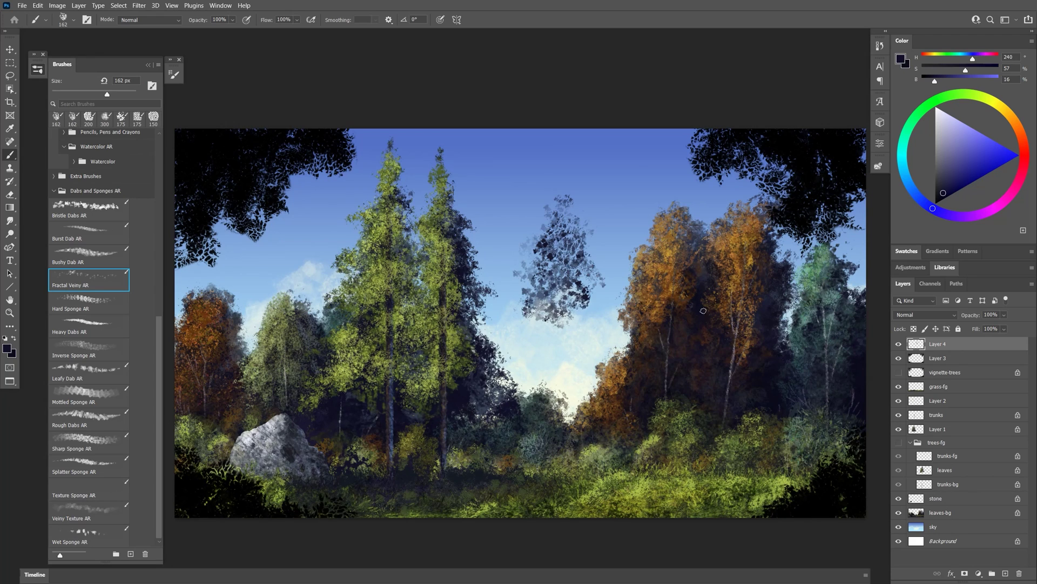
# Step: Try Fractal Veiny AR at 162 px in bright yellow over the foliage of the autumn tree
pyautogui.click(1001, 108)
pyautogui.click(982, 171)
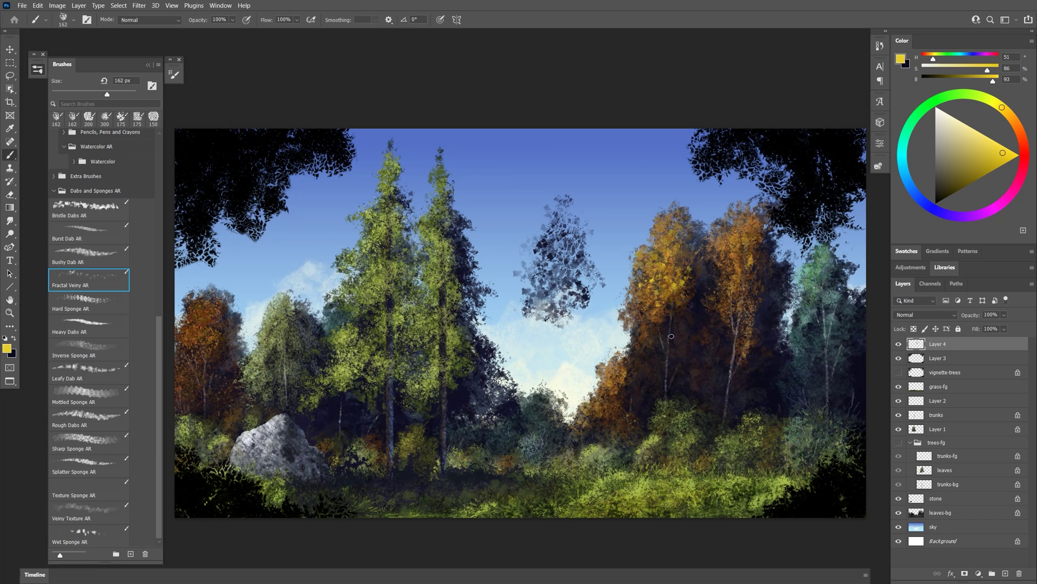
pyautogui.moveTo(646, 262); pyautogui.dragTo(665, 240)
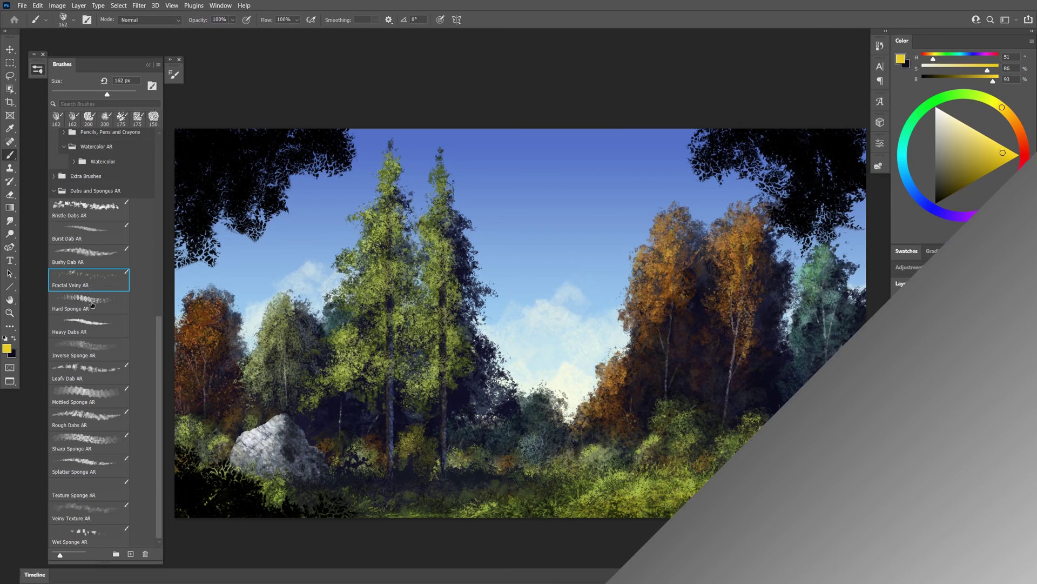
# Step: Try Hard Sponge AR with green highlights on the bush below the autumn trees and pale green 50 px dabs on the tree behind the rock
pyautogui.moveTo(559, 448)
pyautogui.mouseDown()
pyautogui.moveTo(570, 430)
pyautogui.moveTo(587, 441)
pyautogui.moveTo(579, 430)
pyautogui.moveTo(606, 442)
pyautogui.moveTo(610, 421)
pyautogui.moveTo(624, 430)
pyautogui.moveTo(576, 457)
pyautogui.mouseUp()
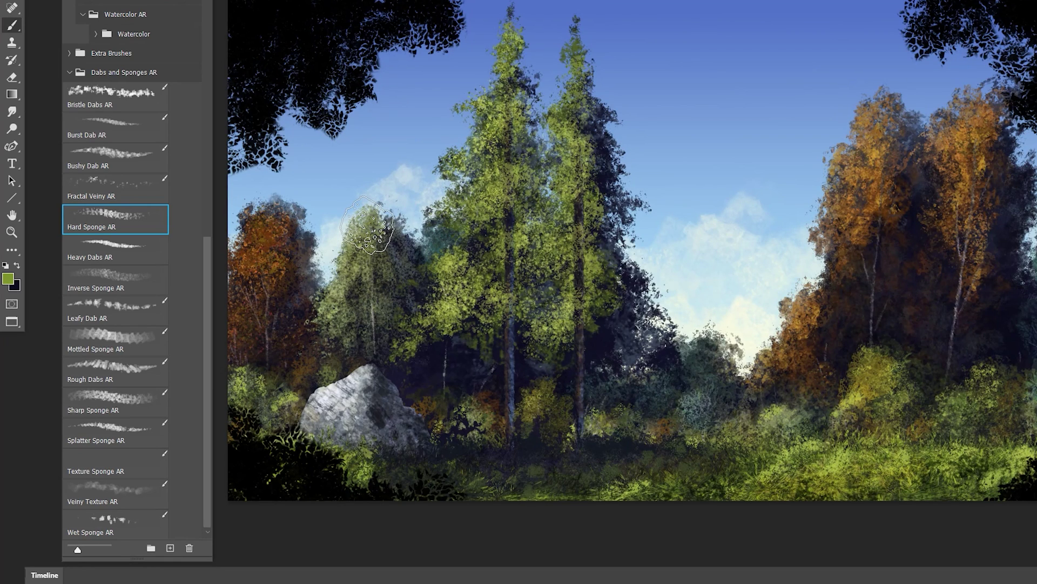
pyautogui.moveTo(367, 226); pyautogui.dragTo(363, 231)
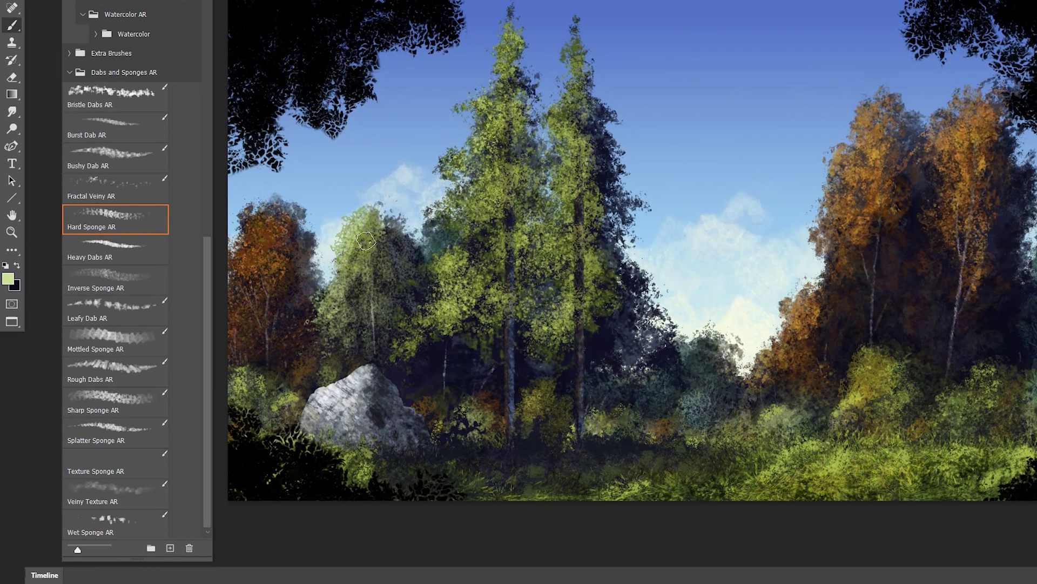
pyautogui.moveTo(348, 266); pyautogui.dragTo(363, 275)
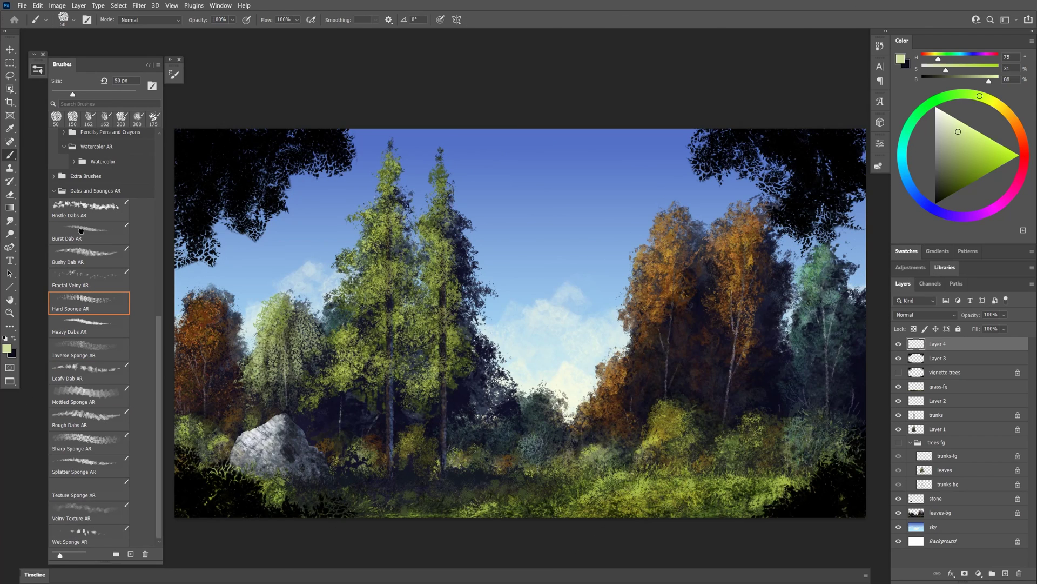
# Step: Try Burst Dab AR at 175 px with bright yellow-green grass strokes across the foreground meadow
pyautogui.click(82, 234)
pyautogui.moveTo(454, 479)
pyautogui.mouseDown()
pyautogui.moveTo(519, 493)
pyautogui.moveTo(668, 491)
pyautogui.moveTo(643, 471)
pyautogui.moveTo(459, 478)
pyautogui.mouseUp()
pyautogui.moveTo(780, 395)
pyautogui.mouseDown()
pyautogui.moveTo(619, 403)
pyautogui.moveTo(664, 411)
pyautogui.moveTo(648, 427)
pyautogui.moveTo(789, 449)
pyautogui.moveTo(913, 443)
pyautogui.mouseUp()
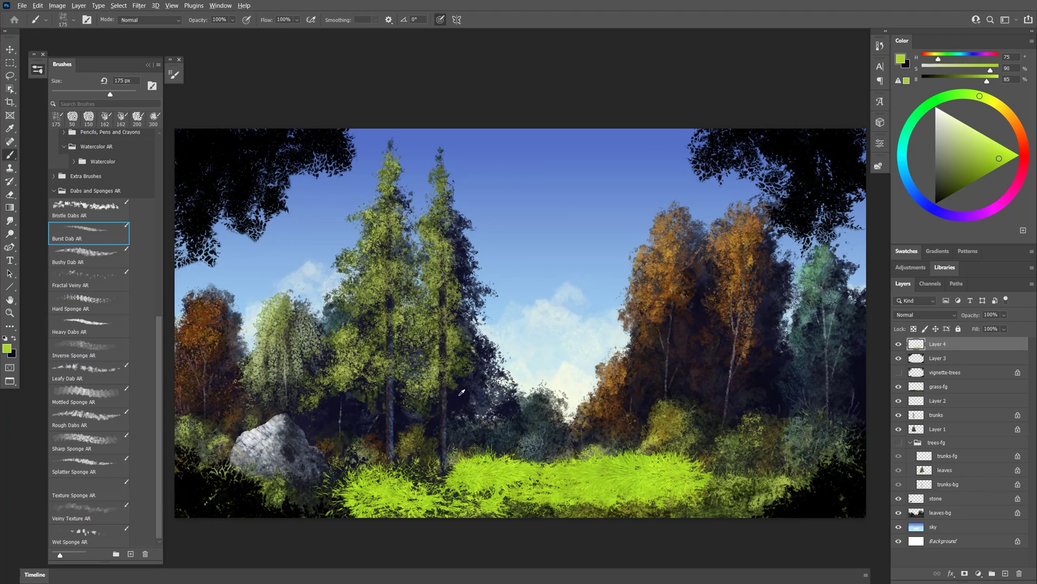
# Step: Choose a muted brown and try Burst Dab AR at 175 px in the gap between the tall trees and autumn trees
pyautogui.keyDown('alt'); pyautogui.click(872, 189); pyautogui.keyUp('alt')
pyautogui.moveTo(950, 70)
pyautogui.mouseDown()
pyautogui.moveTo(957, 251)
pyautogui.moveTo(919, 178)
pyautogui.mouseUp()
pyautogui.moveTo(565, 348)
pyautogui.mouseDown()
pyautogui.moveTo(536, 370)
pyautogui.moveTo(527, 319)
pyautogui.moveTo(568, 386)
pyautogui.moveTo(508, 403)
pyautogui.moveTo(578, 413)
pyautogui.mouseUp()
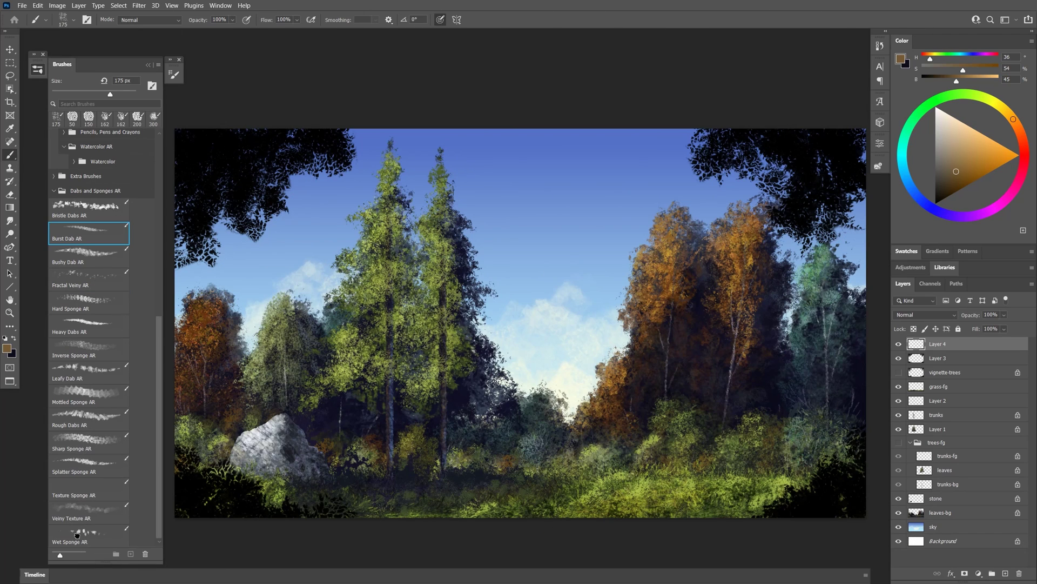
# Step: Paint a dark navy tree silhouette in the central gap with Wet Sponge AR at 200 px
pyautogui.click(88, 546)
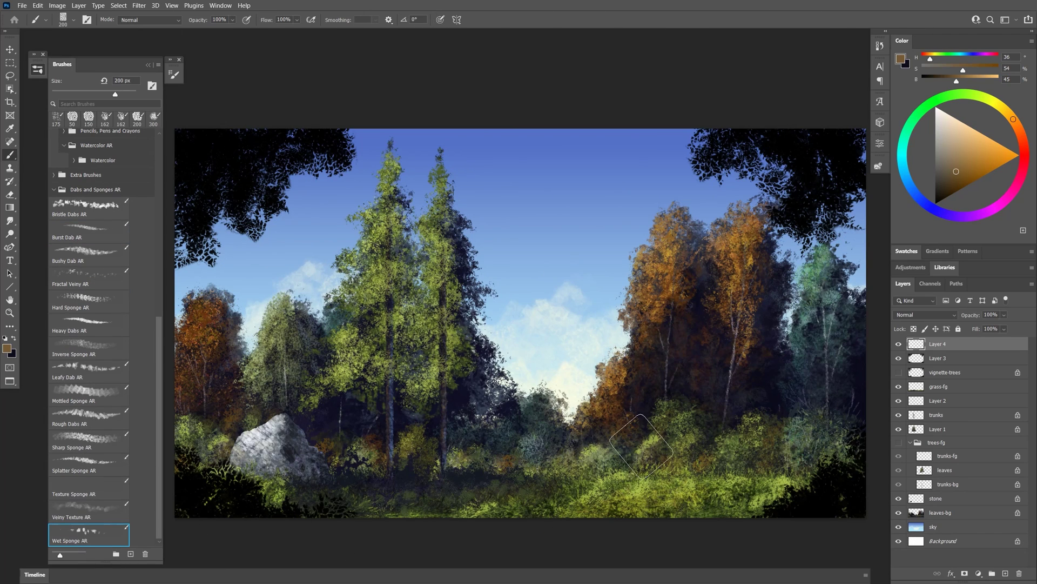
pyautogui.moveTo(546, 281)
pyautogui.mouseDown()
pyautogui.moveTo(545, 258)
pyautogui.moveTo(528, 333)
pyautogui.moveTo(553, 268)
pyautogui.moveTo(583, 294)
pyautogui.moveTo(535, 267)
pyautogui.moveTo(564, 300)
pyautogui.moveTo(561, 283)
pyautogui.moveTo(551, 301)
pyautogui.moveTo(566, 296)
pyautogui.moveTo(546, 257)
pyautogui.moveTo(563, 330)
pyautogui.mouseUp()
pyautogui.click(991, 165)
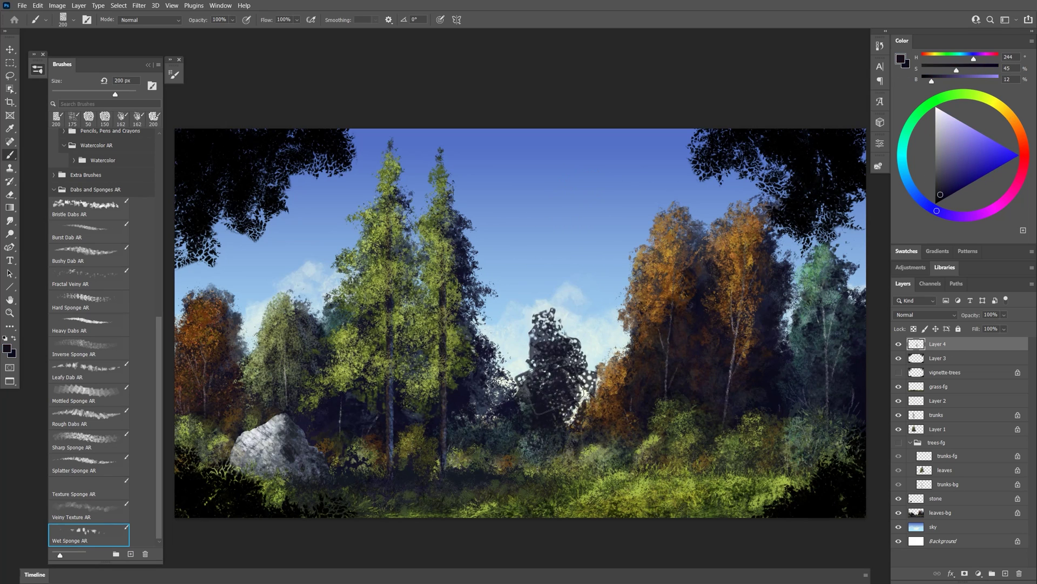
pyautogui.moveTo(535, 402); pyautogui.dragTo(560, 438)
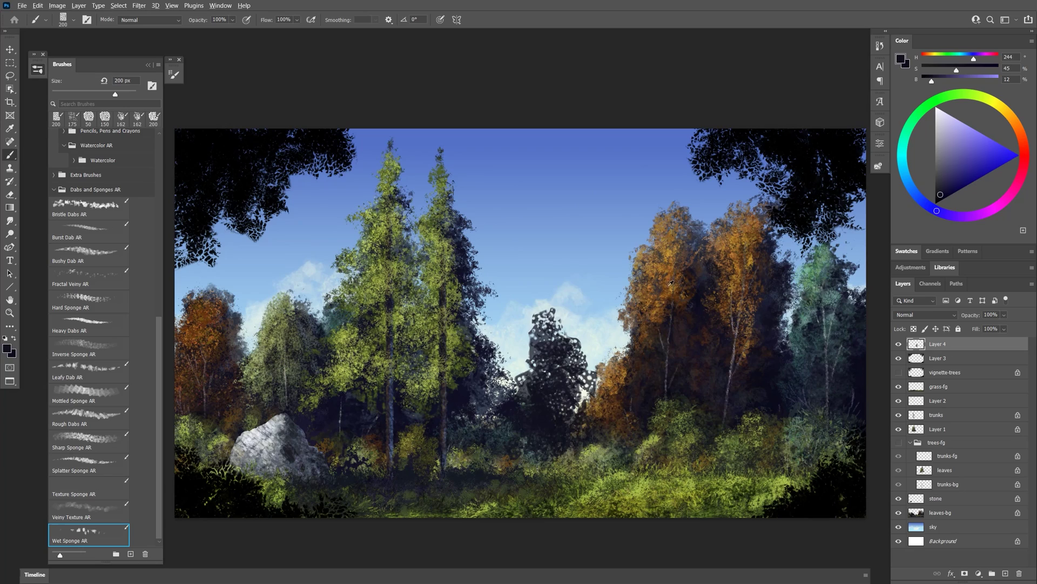
# Step: Sample orange and golden tones from the autumn foliage and dab highlights over the dark central tree with Wet Sponge AR
pyautogui.keyDown('alt'); pyautogui.click(670, 273); pyautogui.keyUp('alt')
pyautogui.moveTo(547, 331)
pyautogui.mouseDown()
pyautogui.moveTo(552, 352)
pyautogui.moveTo(529, 400)
pyautogui.moveTo(543, 432)
pyautogui.mouseUp()
pyautogui.keyDown('alt'); pyautogui.click(672, 254); pyautogui.keyUp('alt')
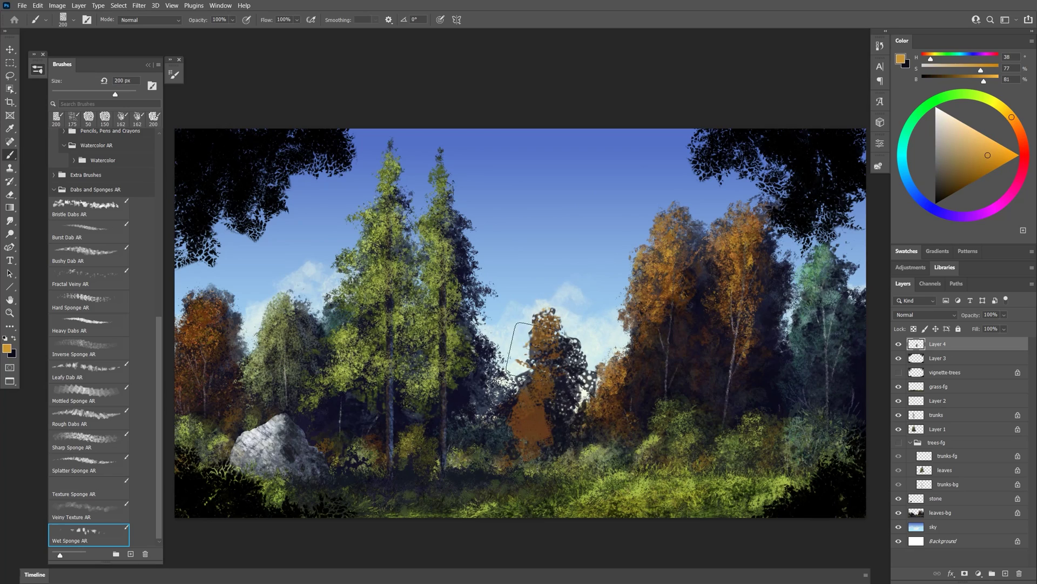
pyautogui.moveTo(532, 348); pyautogui.dragTo(549, 411)
pyautogui.click(547, 412)
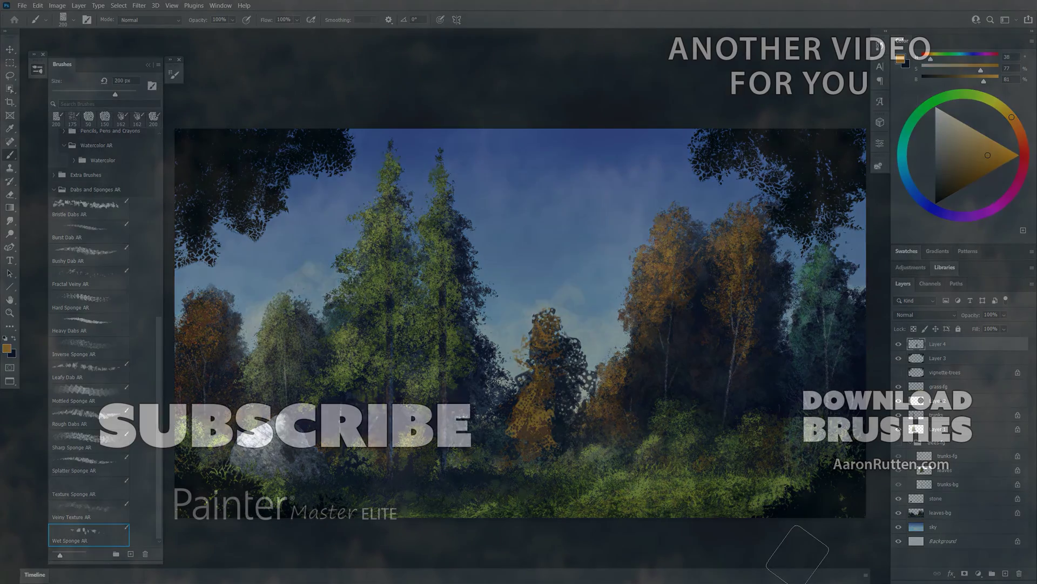